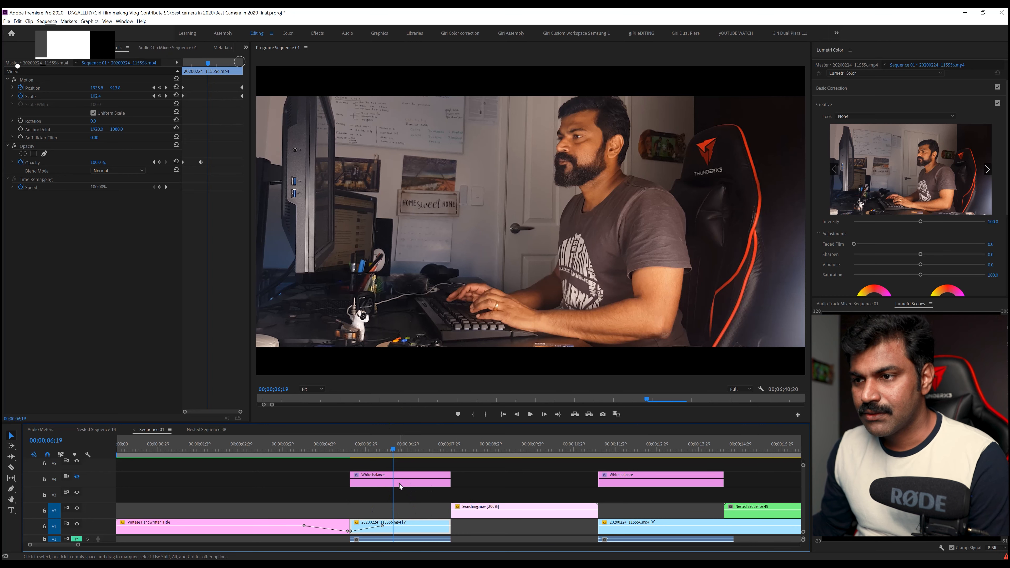
# Select the first White balance adjustment layer in the sequence and look up the project's options for creating a new item.
pyautogui.click(389, 483)
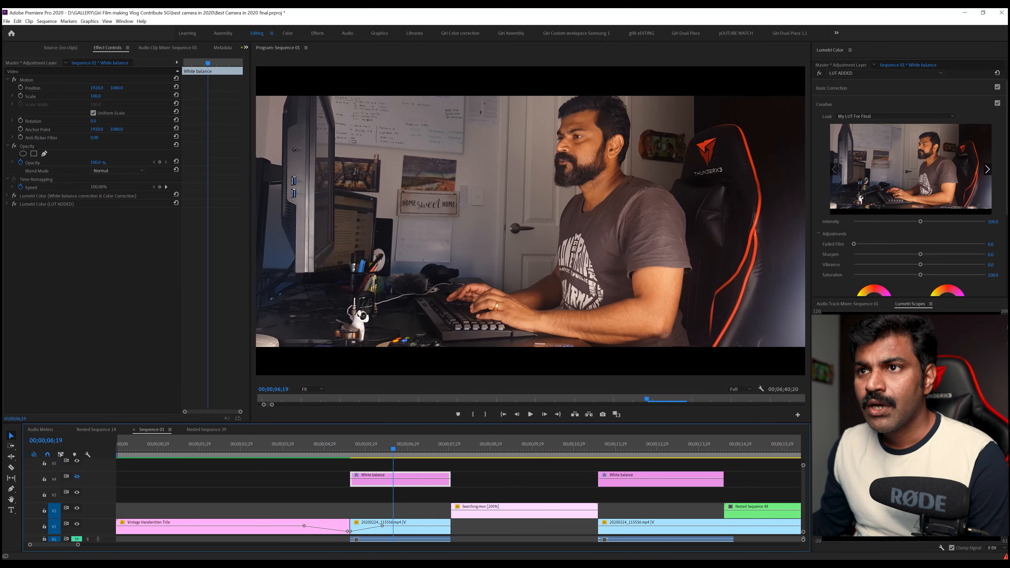
pyautogui.click(246, 48)
pyautogui.click(277, 94)
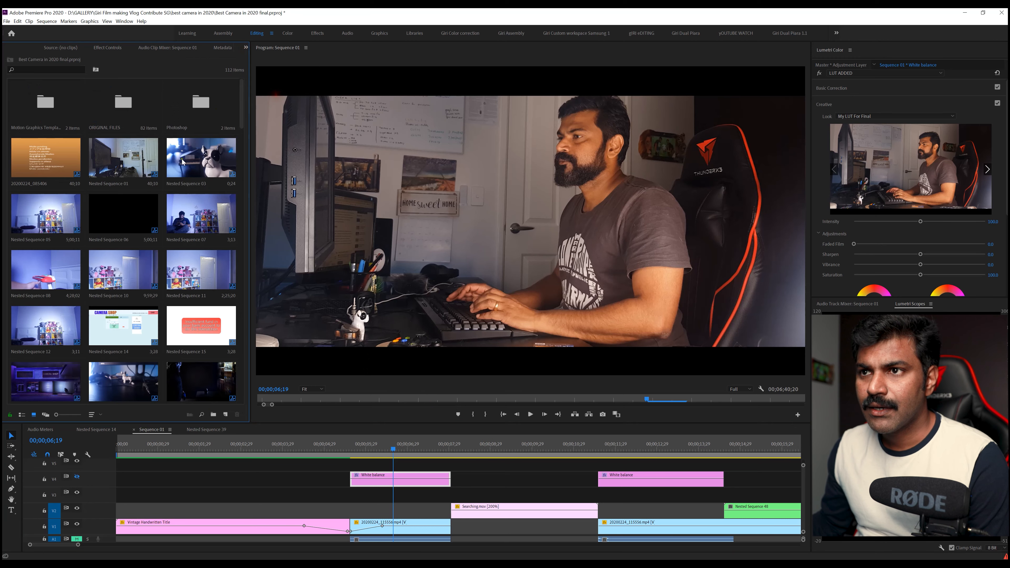
pyautogui.rightClick(173, 64)
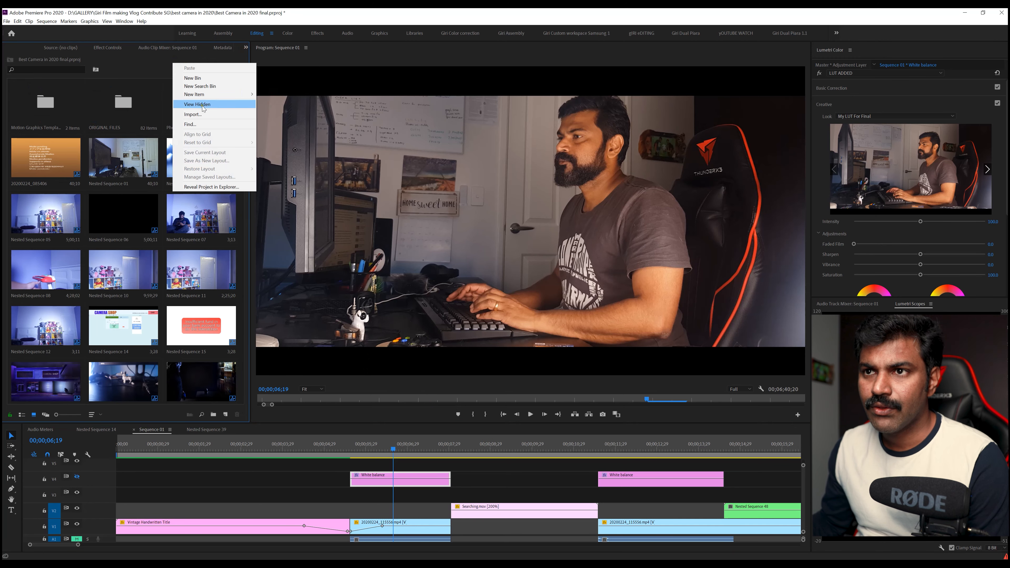
pyautogui.moveTo(220, 95)
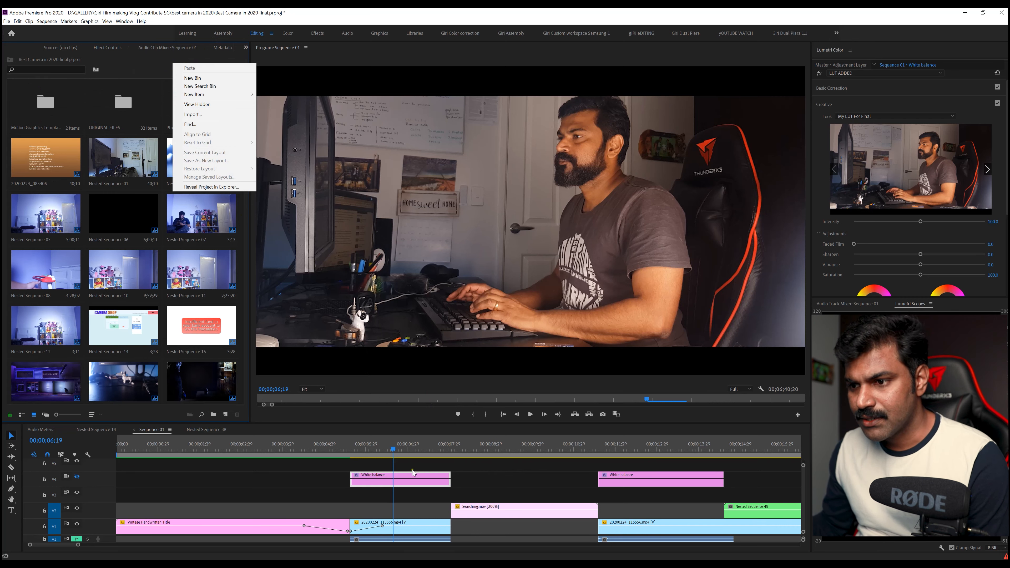
pyautogui.click(383, 481)
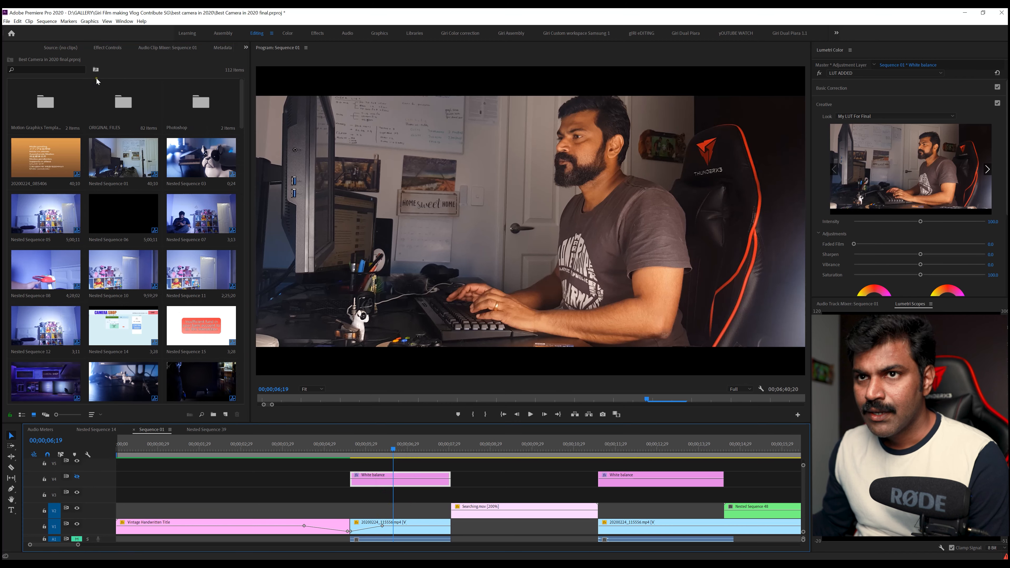
# Examine the White balance correction & Color Correction and LUT ADDED Lumetri effects on the first White balance adjustment layer.
pyautogui.click(107, 47)
pyautogui.click(407, 478)
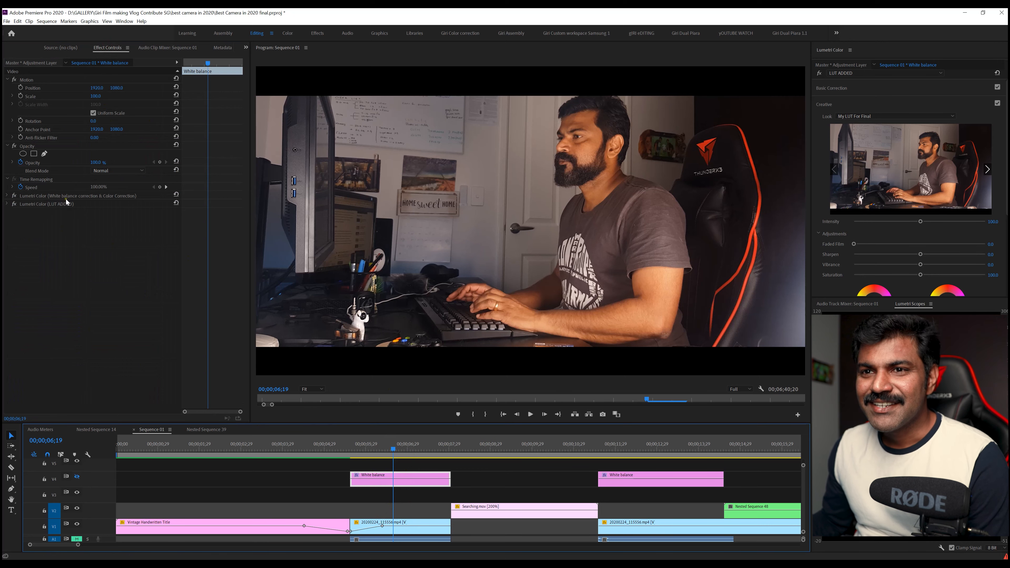
pyautogui.click(77, 196)
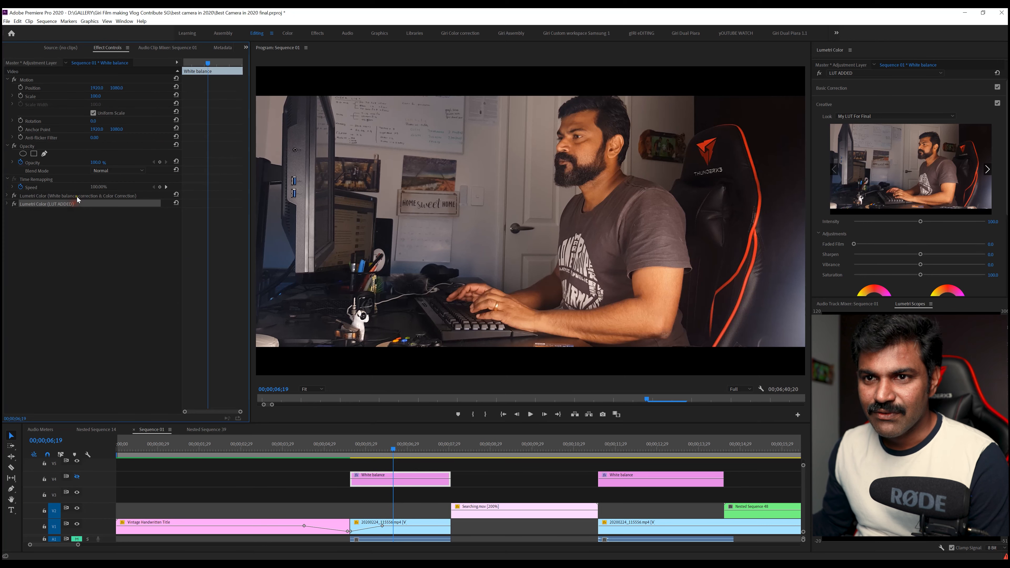
pyautogui.click(80, 204)
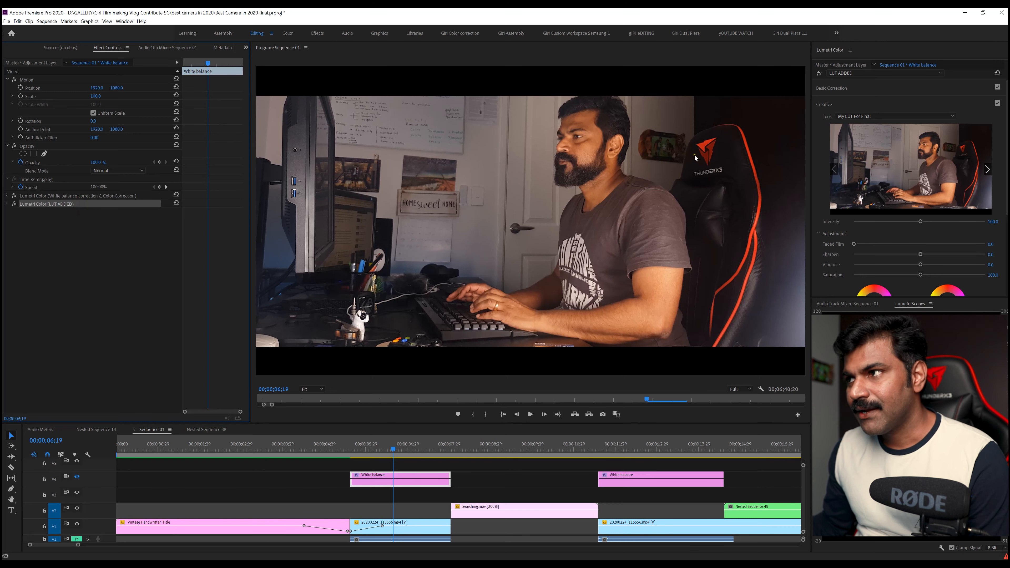
pyautogui.click(56, 196)
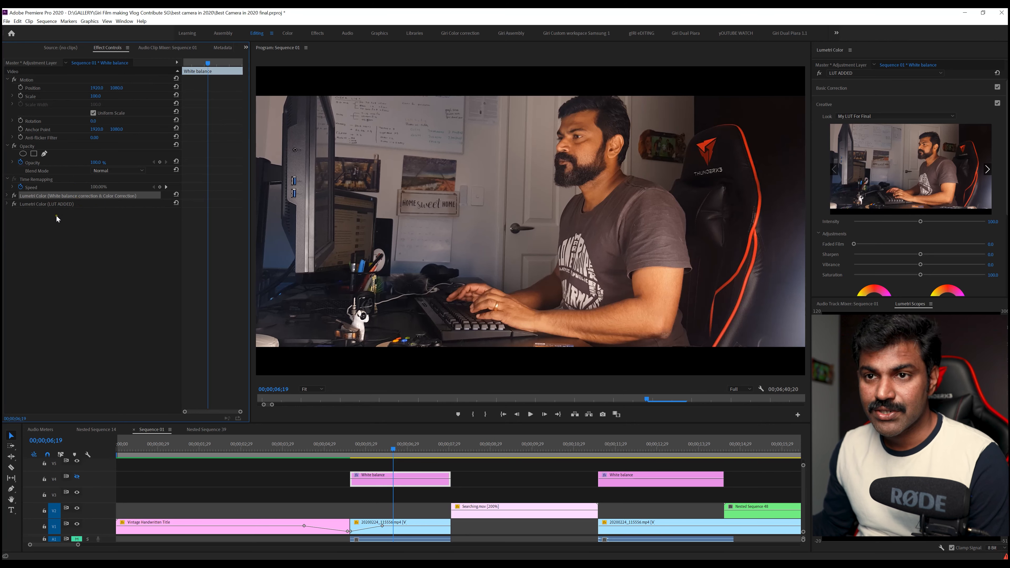
# Turn off the LUT ADDED effect and show the Basic Correction settings of the White balance correction & Color Correction effect.
pyautogui.click(13, 204)
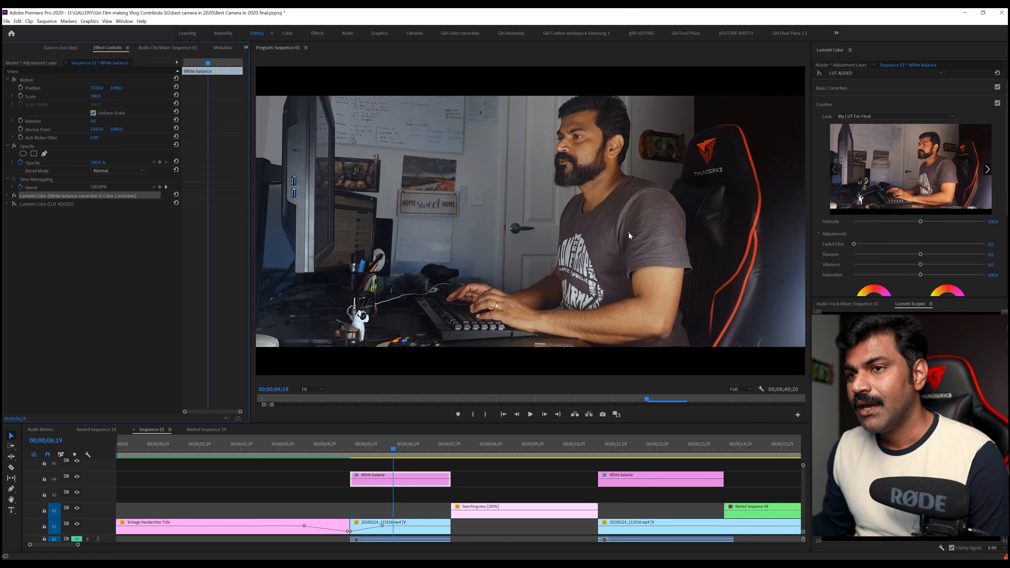
pyautogui.click(851, 91)
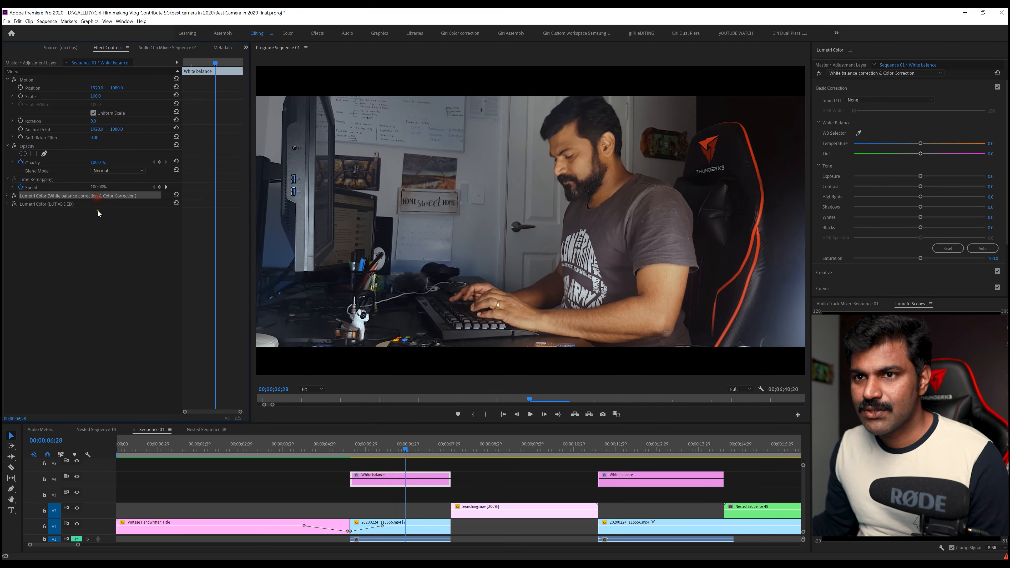
pyautogui.click(100, 202)
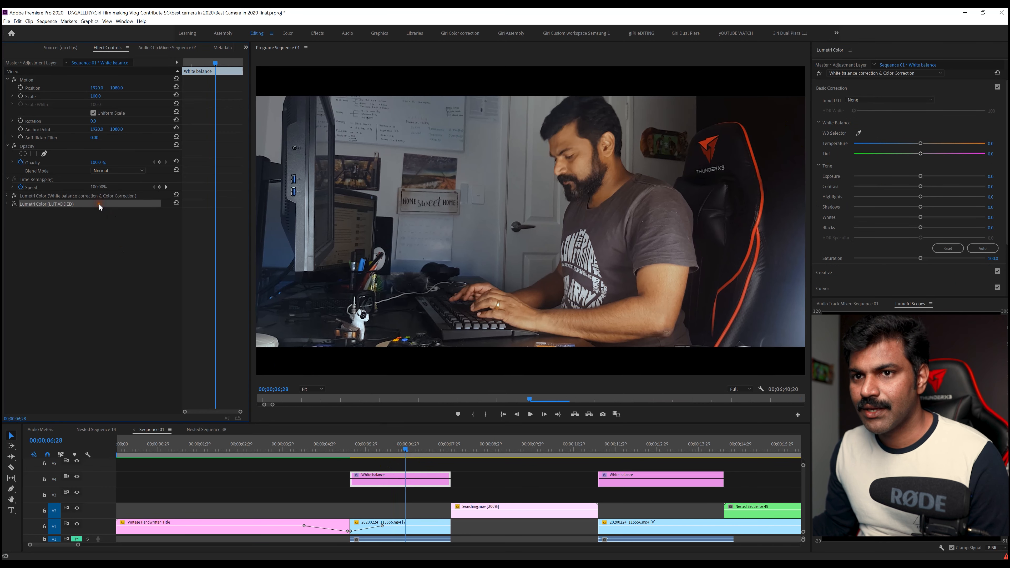
pyautogui.click(89, 195)
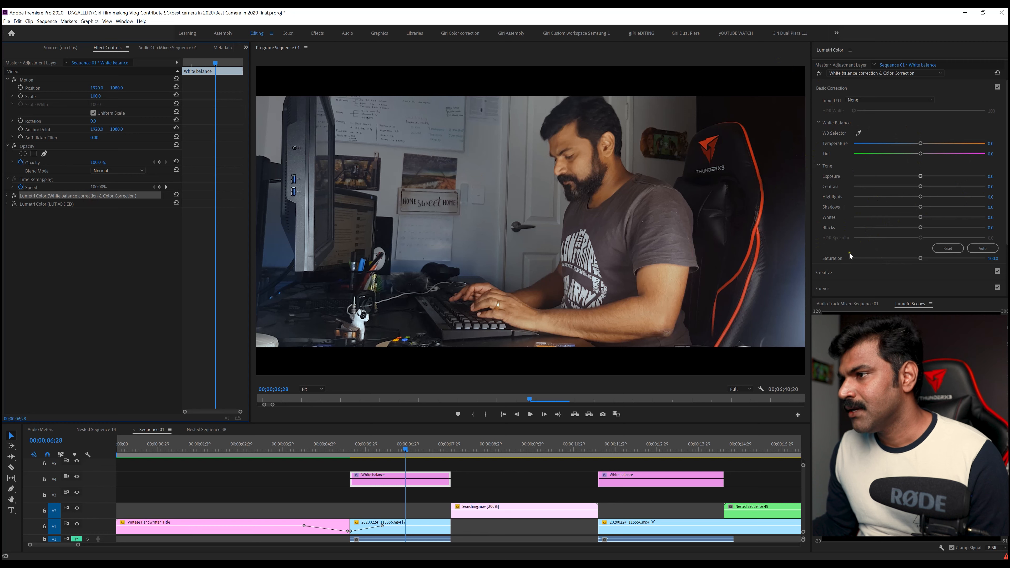
# Open the White balance correction effect's RGB curves and compare the frame with the Curves correction off and on.
pyautogui.click(859, 271)
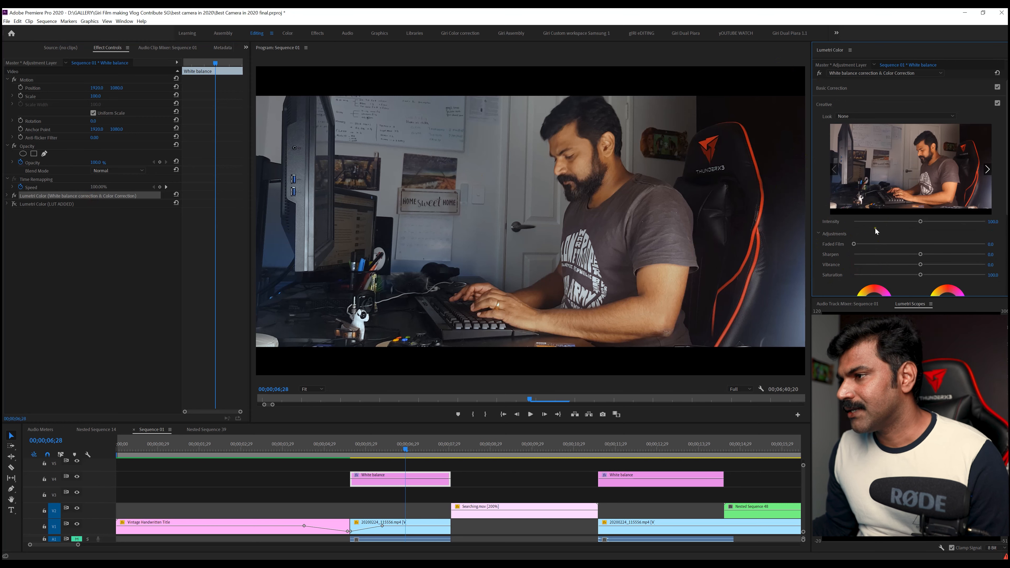
pyautogui.click(846, 104)
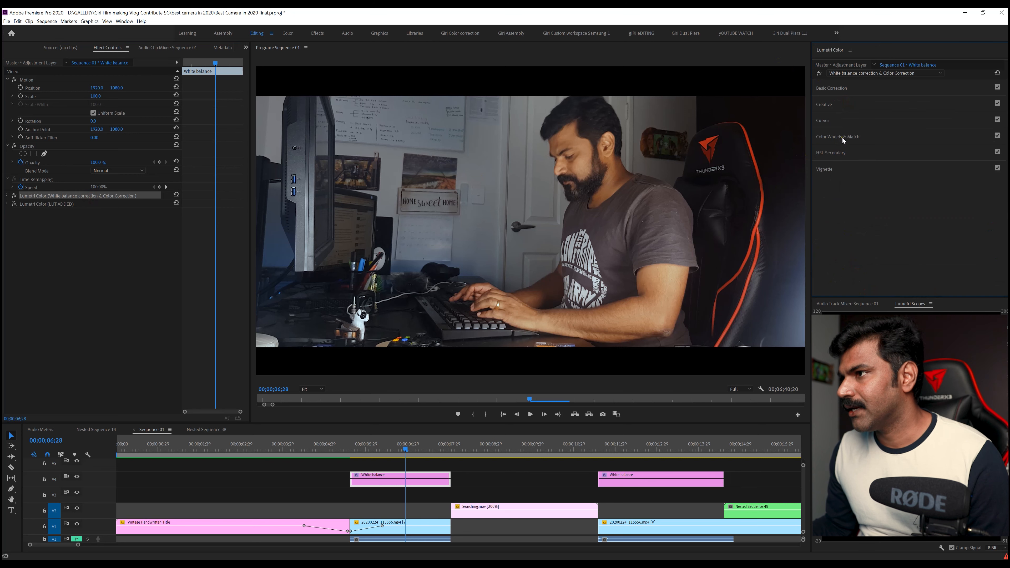
pyautogui.click(847, 120)
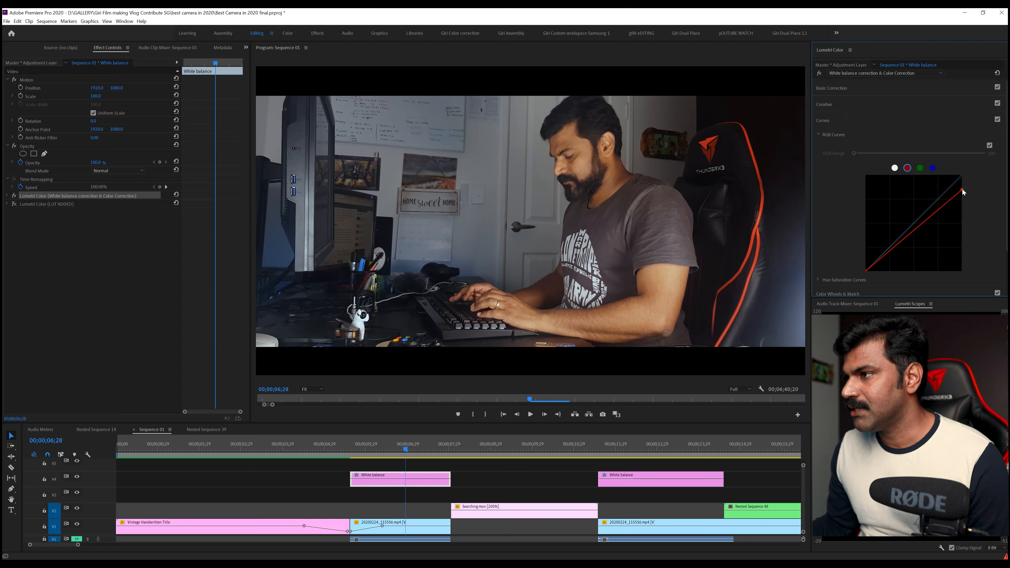
pyautogui.click(998, 120)
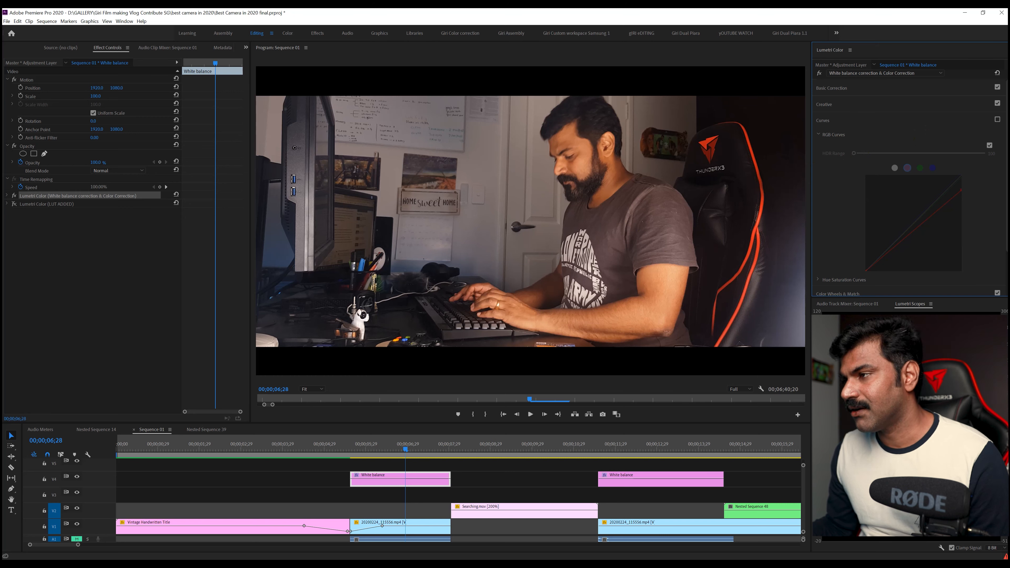
pyautogui.click(997, 119)
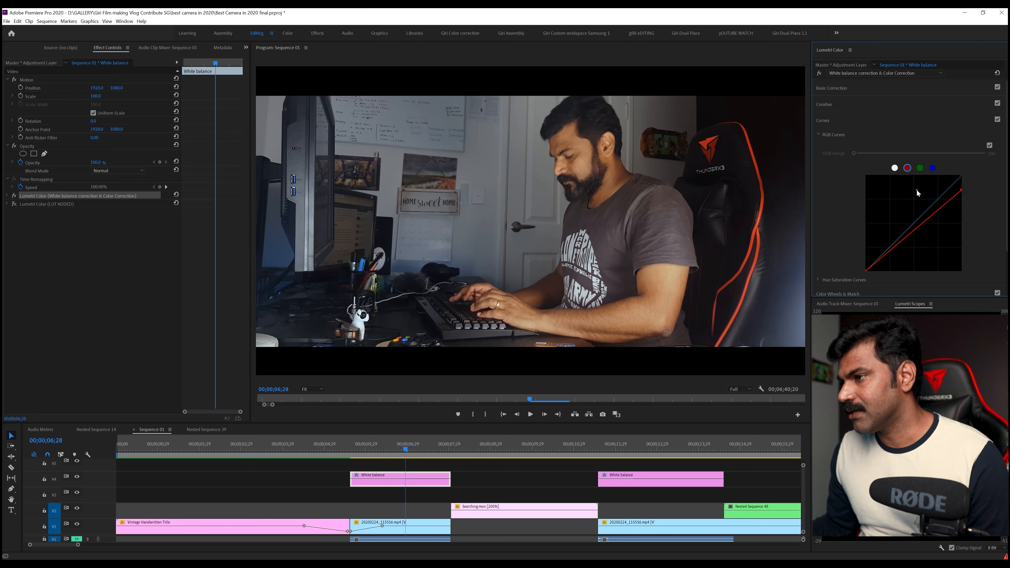
# Reset the highlight end of the red RGB curve to neutral and pull it back down slightly to reduce red.
pyautogui.moveTo(962, 191); pyautogui.dragTo(961, 177)
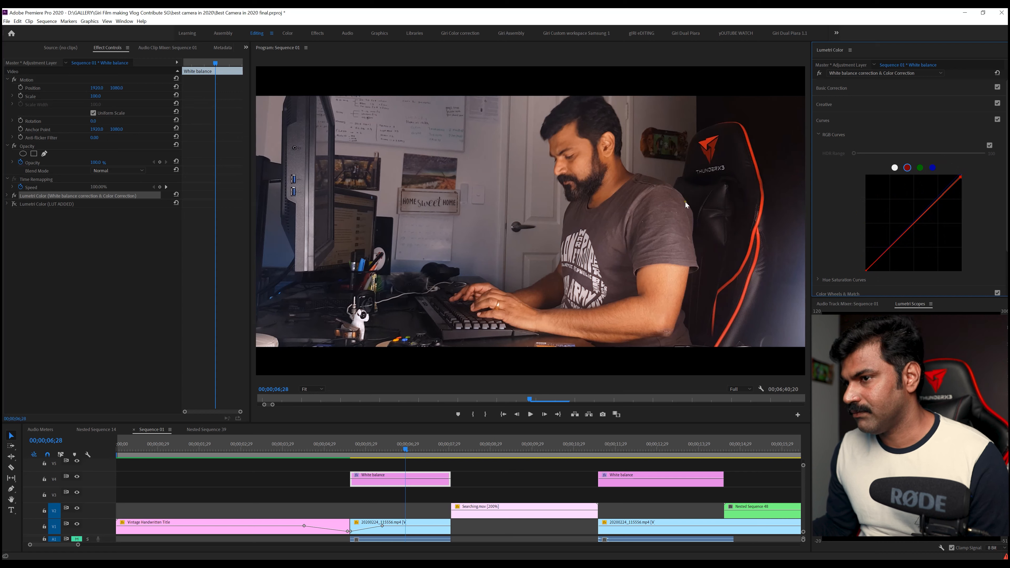
pyautogui.moveTo(960, 177); pyautogui.dragTo(967, 184)
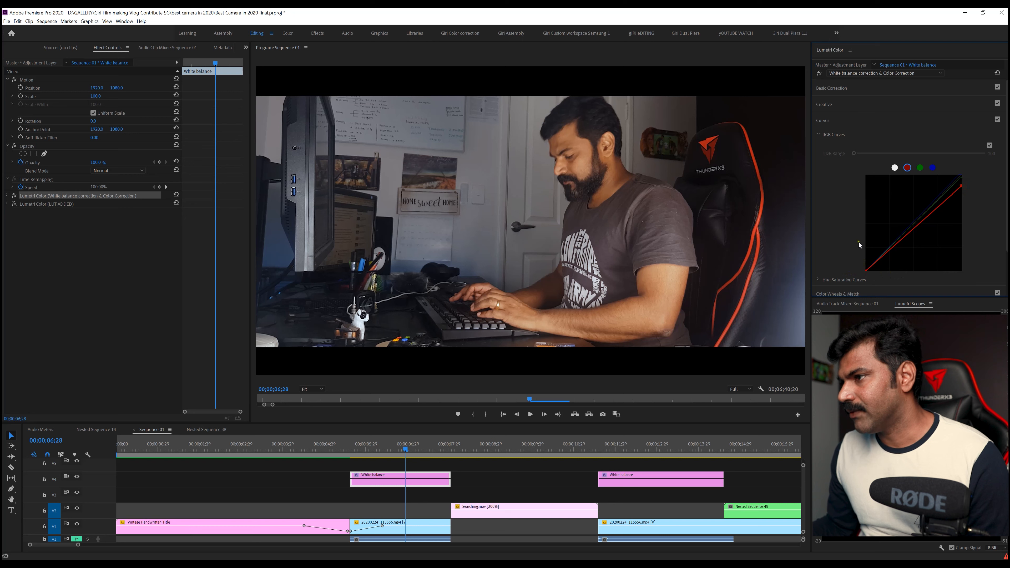
pyautogui.click(864, 271)
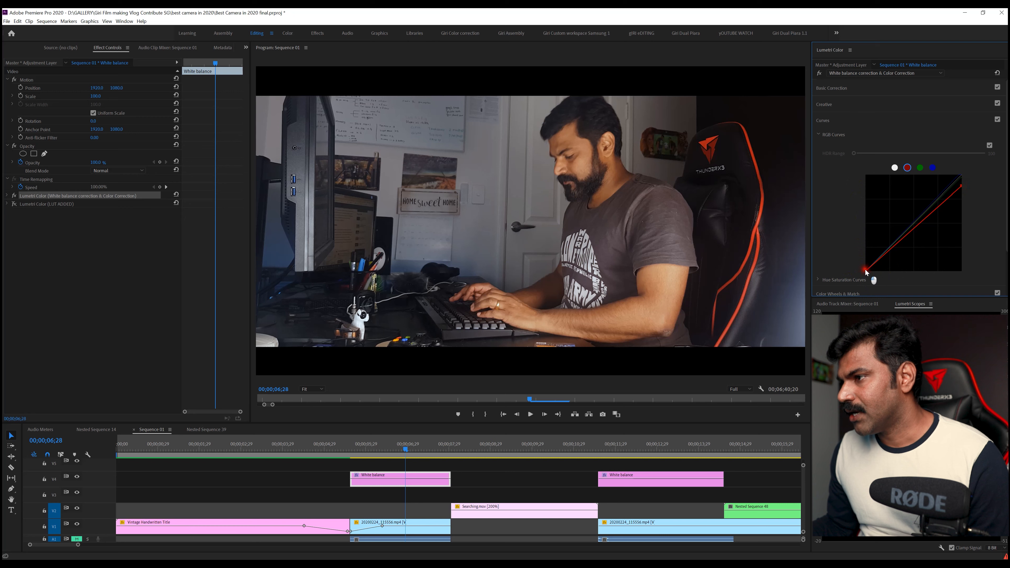
pyautogui.moveTo(866, 270)
pyautogui.mouseDown()
pyautogui.moveTo(859, 260)
pyautogui.moveTo(865, 271)
pyautogui.mouseUp()
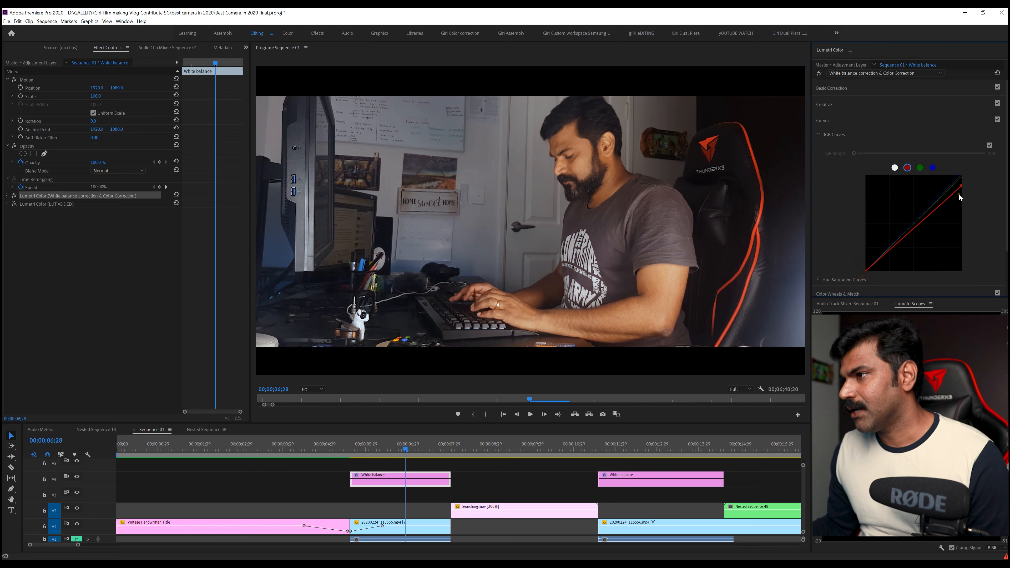
pyautogui.moveTo(961, 186)
pyautogui.mouseDown()
pyautogui.moveTo(971, 197)
pyautogui.moveTo(963, 191)
pyautogui.mouseUp()
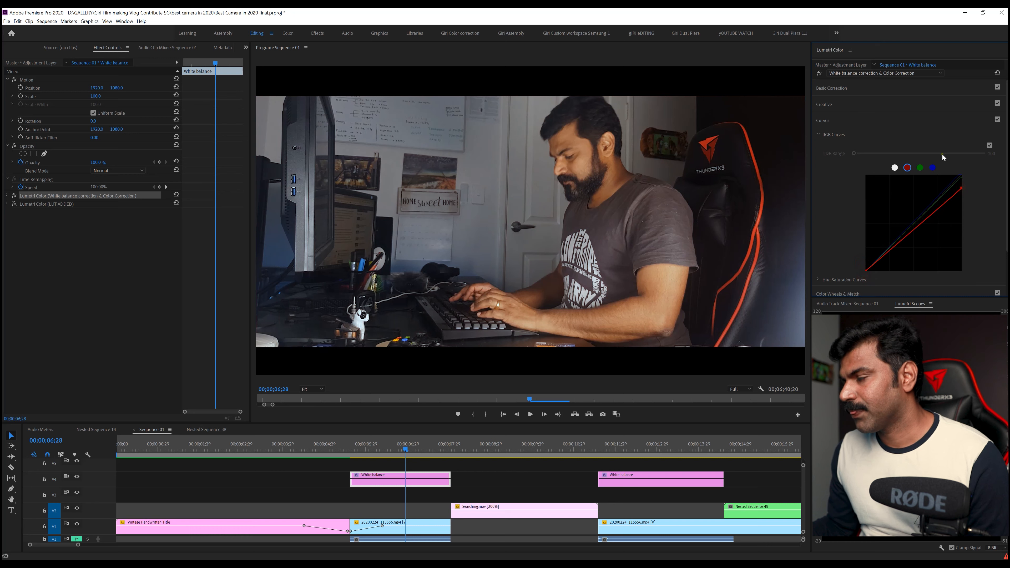
# View the luma, green and blue channels of the RGB curves in turn.
pyautogui.click(894, 168)
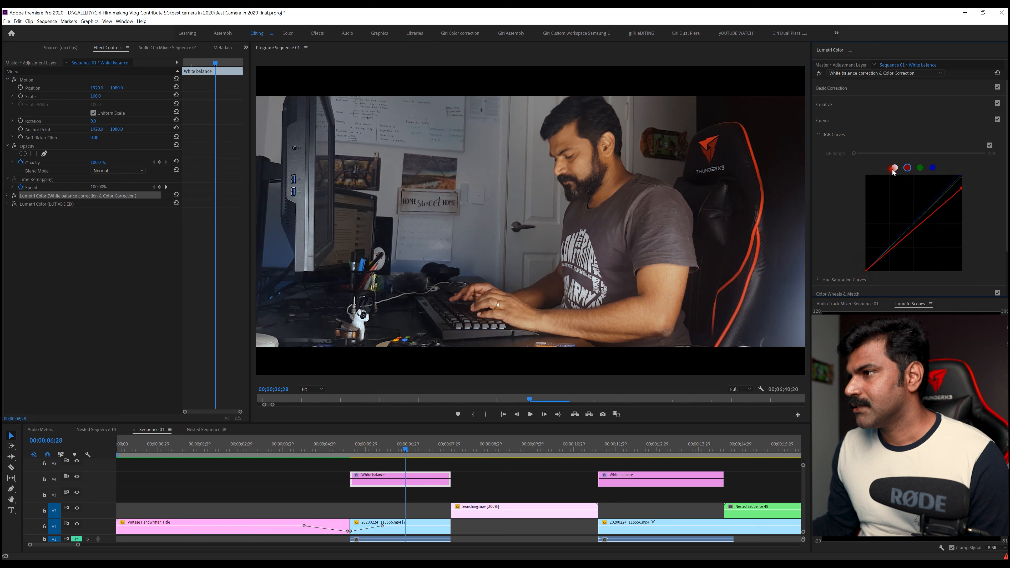
pyautogui.click(919, 167)
pyautogui.click(937, 169)
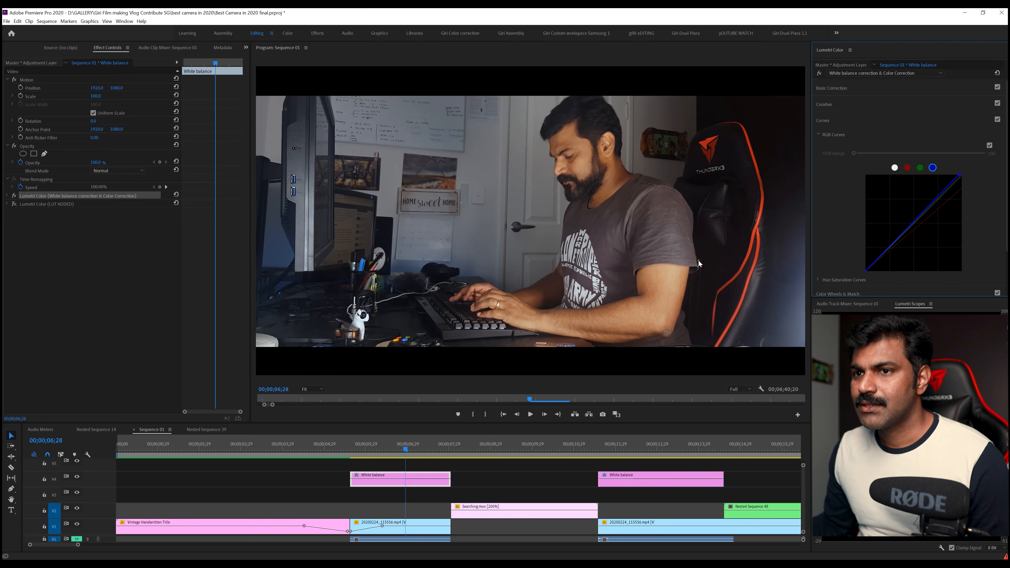
# Compare the frame with the LUT ADDED effect switched on and off.
pyautogui.click(65, 205)
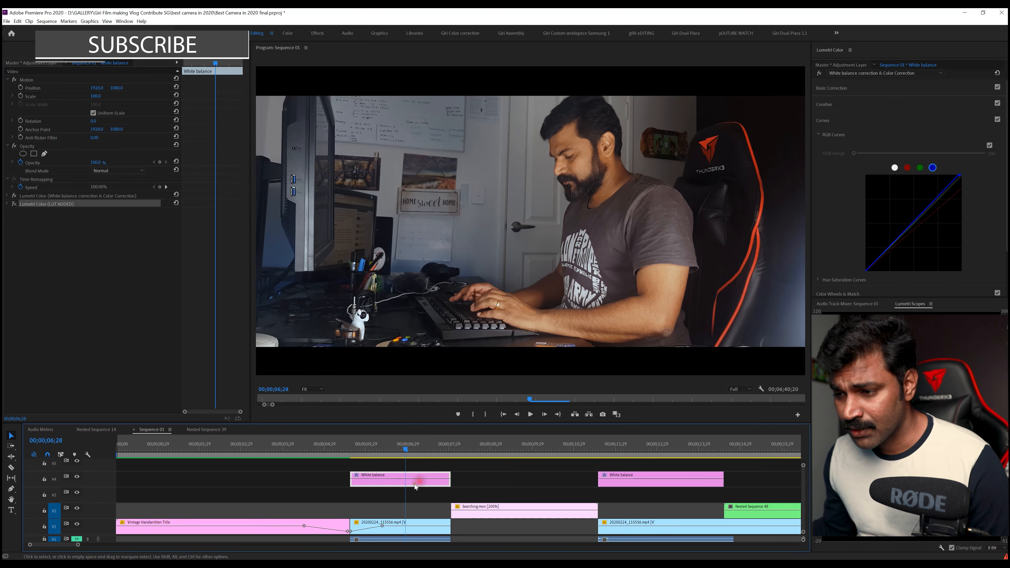
pyautogui.click(15, 204)
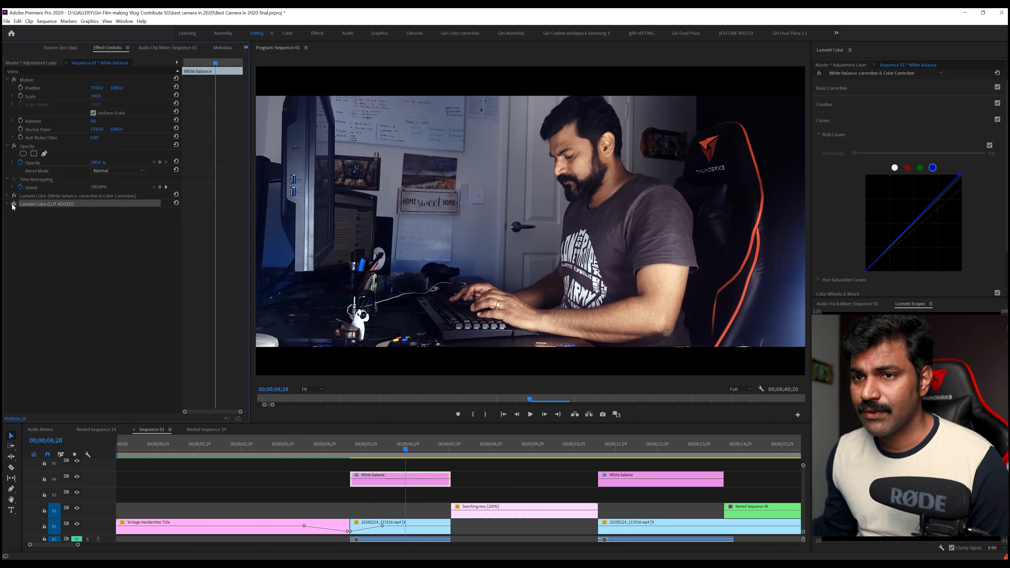
# Place the playhead at 00;00;06;19 and view the Export Frame settings for a still image without exporting.
pyautogui.click(402, 452)
pyautogui.click(401, 484)
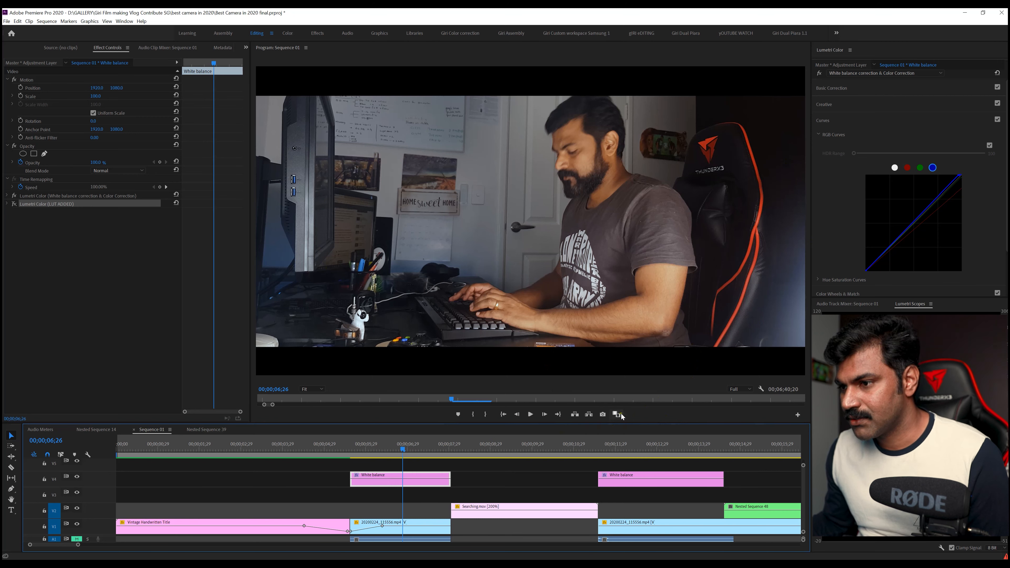
pyautogui.moveTo(440, 443); pyautogui.dragTo(393, 451)
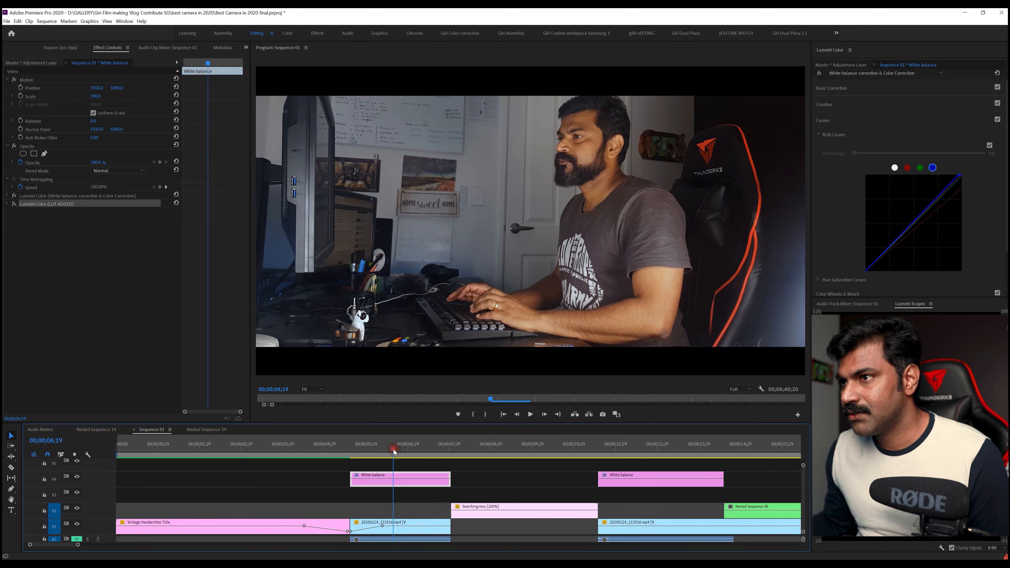
pyautogui.click(604, 415)
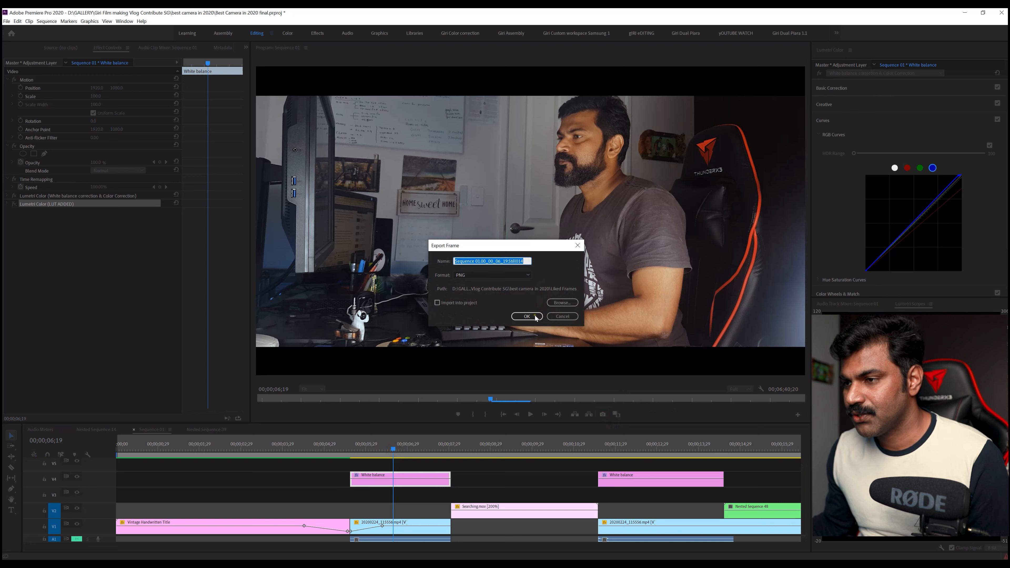
pyautogui.click(556, 317)
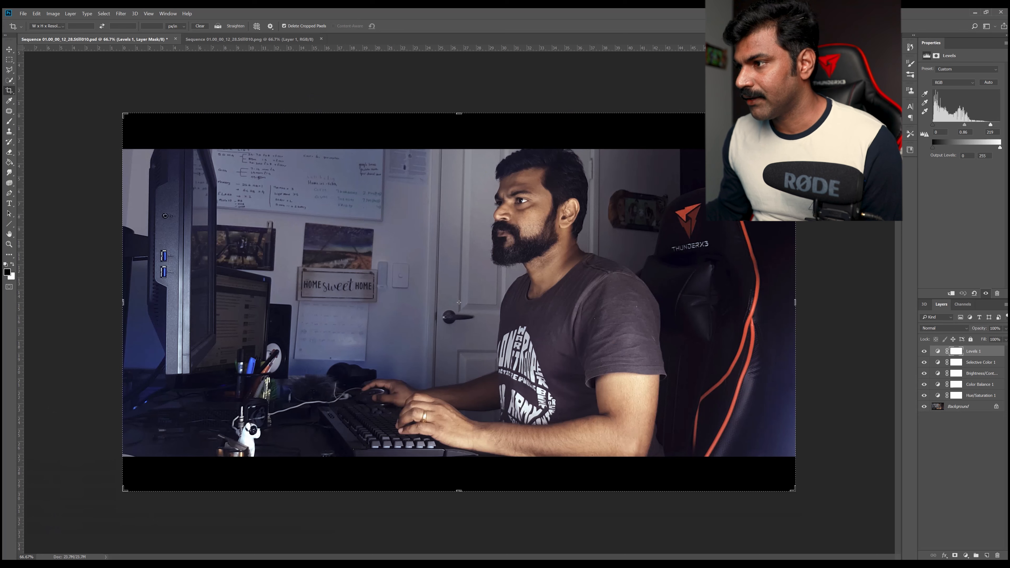
# Switch to Photoshop, hide the five adjustment layers from Levels 1 to Hue/Saturation 1, and select the Background layer.
pyautogui.moveTo(924, 351); pyautogui.dragTo(924, 396)
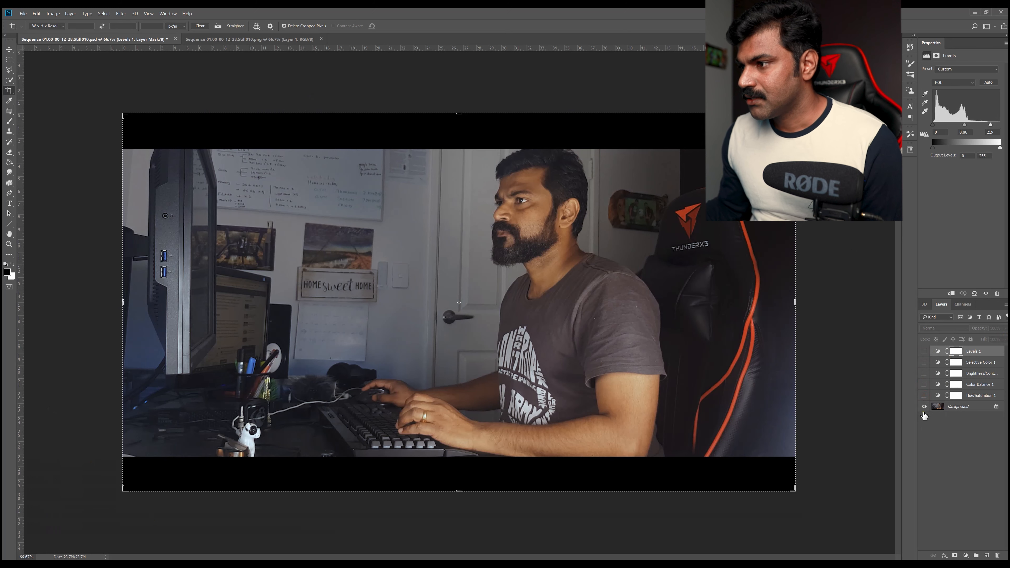
pyautogui.click(958, 410)
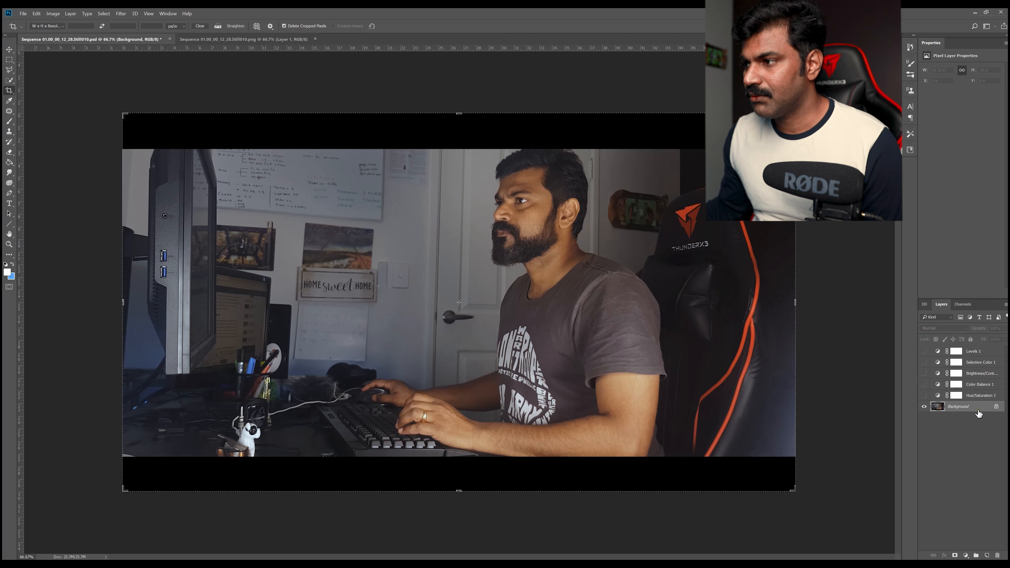
# Switch to the exported PNG still's document and convert Layer 1 into the Background layer.
pyautogui.click(236, 39)
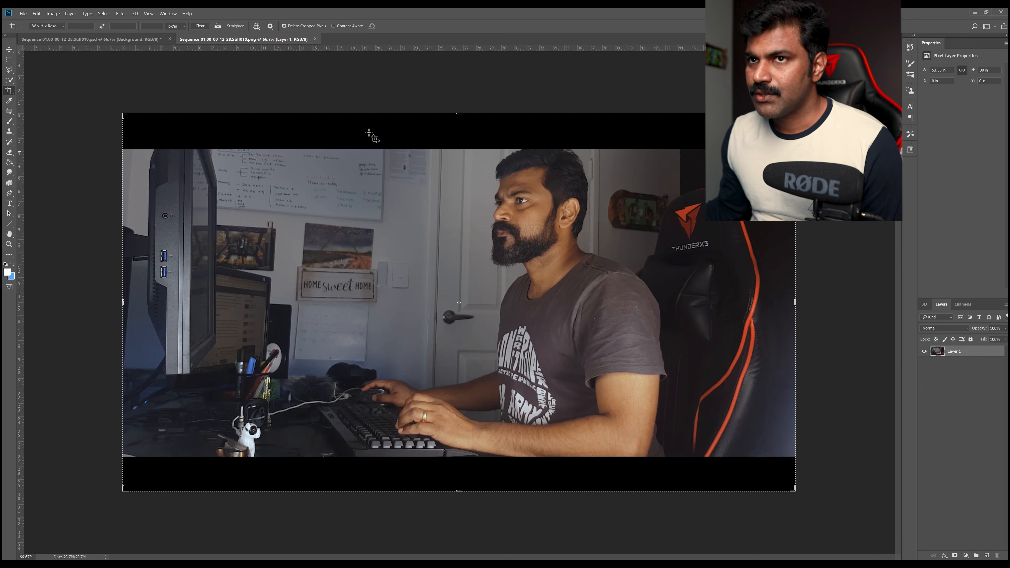
pyautogui.click(73, 14)
pyautogui.moveTo(79, 24)
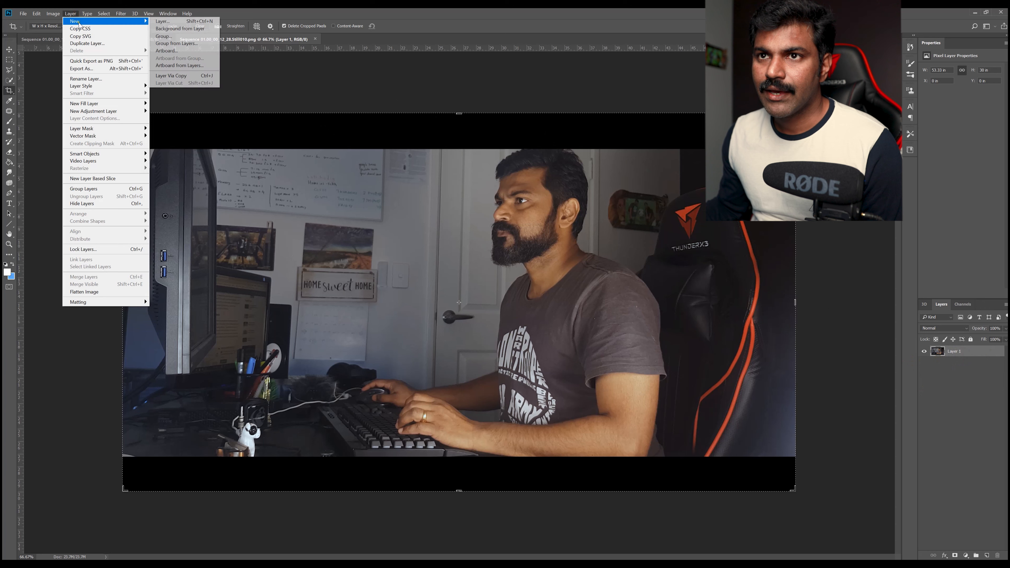
pyautogui.click(175, 29)
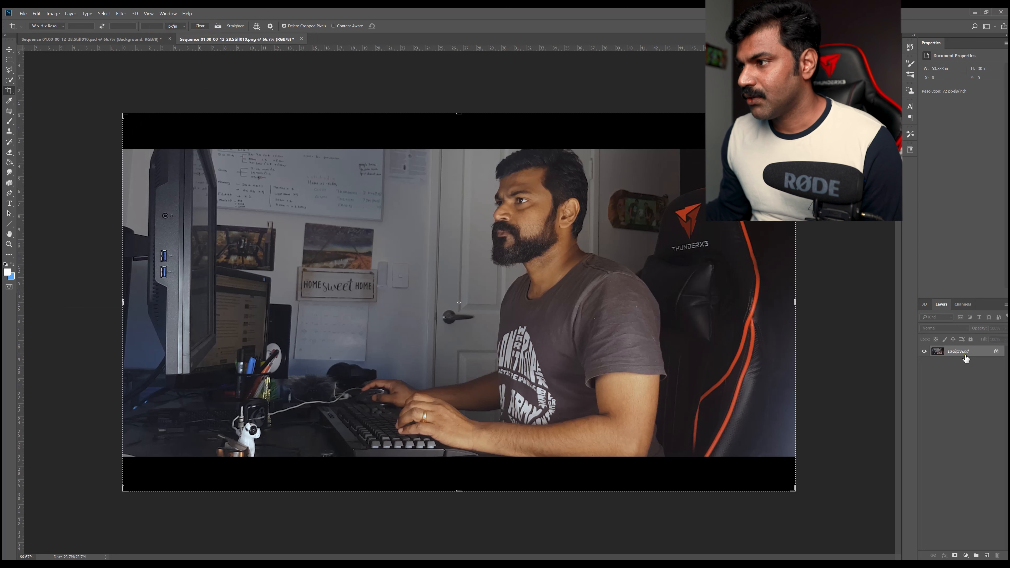
# Add a Hue/Saturation adjustment layer above the PNG still's Background layer.
pyautogui.click(71, 13)
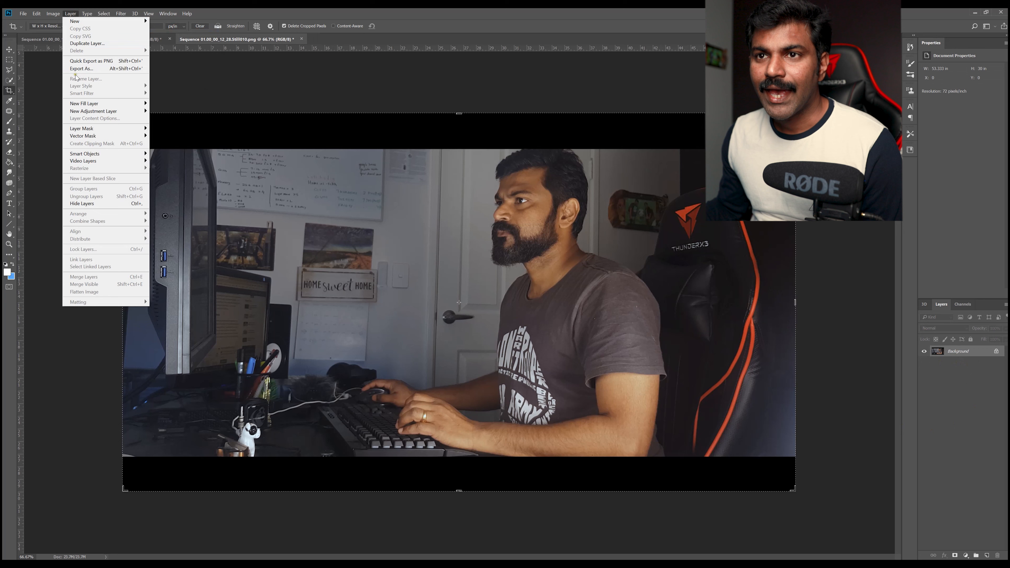
pyautogui.moveTo(87, 112)
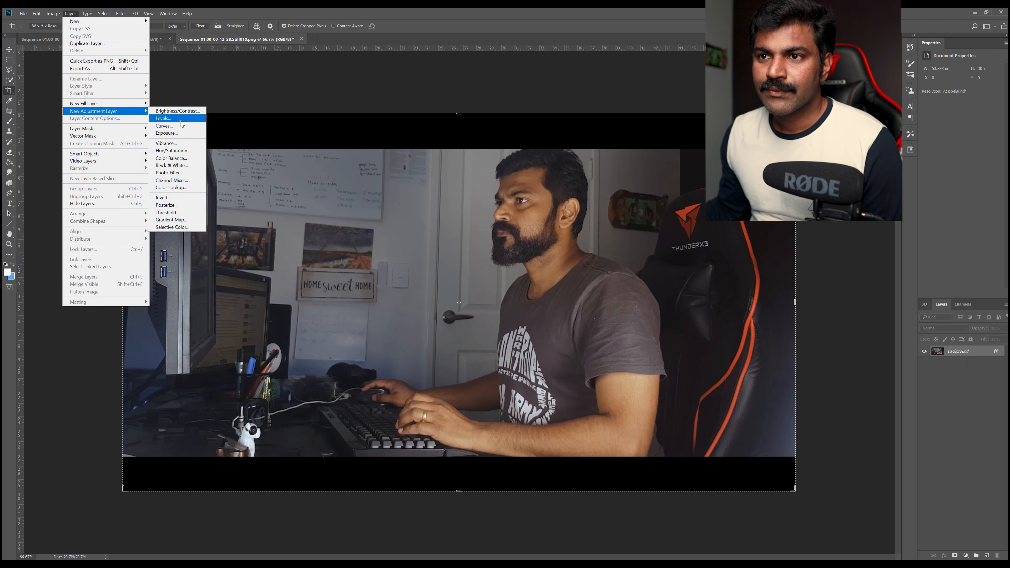
pyautogui.click(185, 152)
pyautogui.click(679, 84)
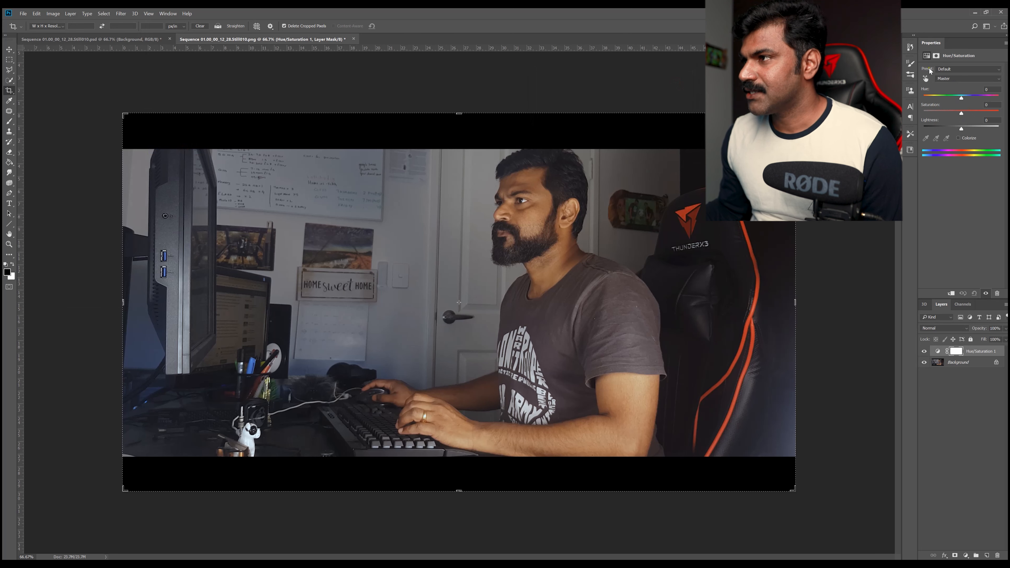
# Set both Saturation and Lightness of the Reds range to about -8 in the new Hue/Saturation layer.
pyautogui.click(968, 80)
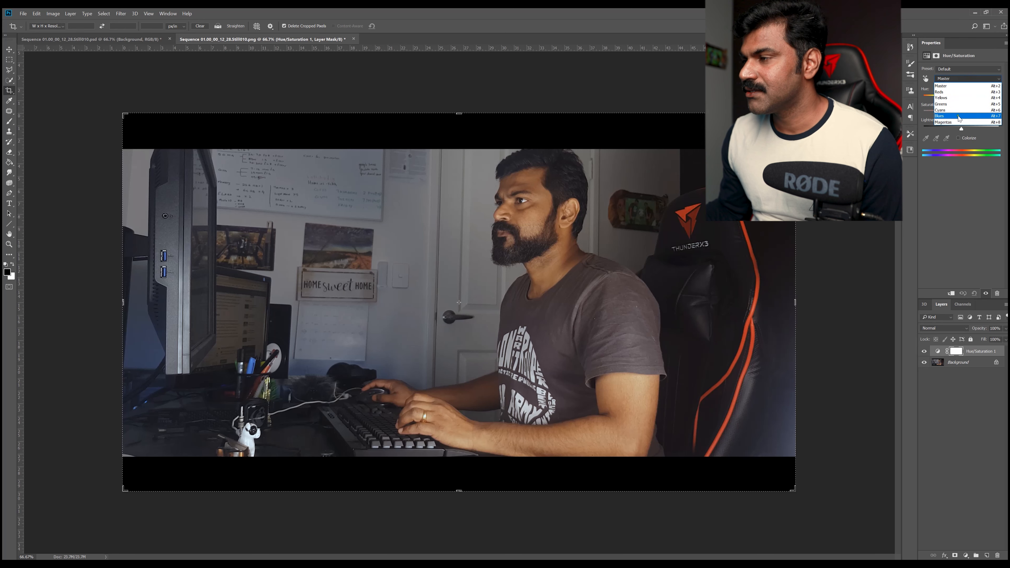
pyautogui.click(962, 93)
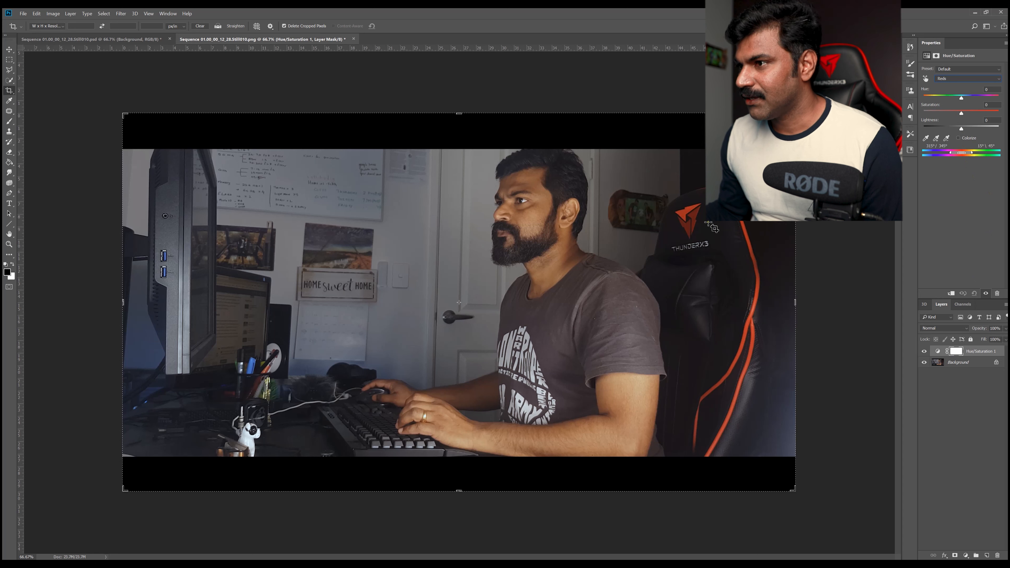
pyautogui.click(941, 78)
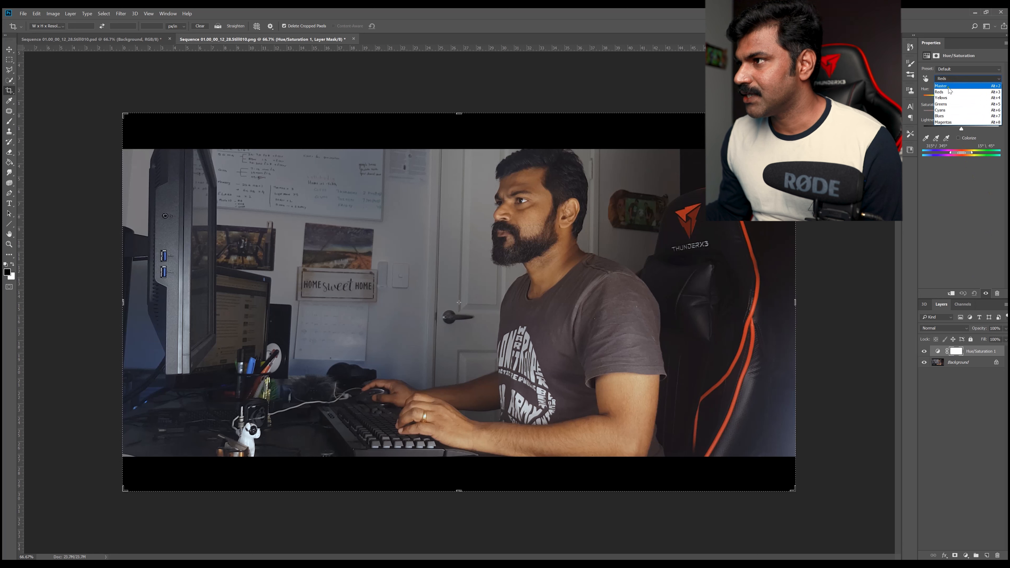
pyautogui.click(948, 92)
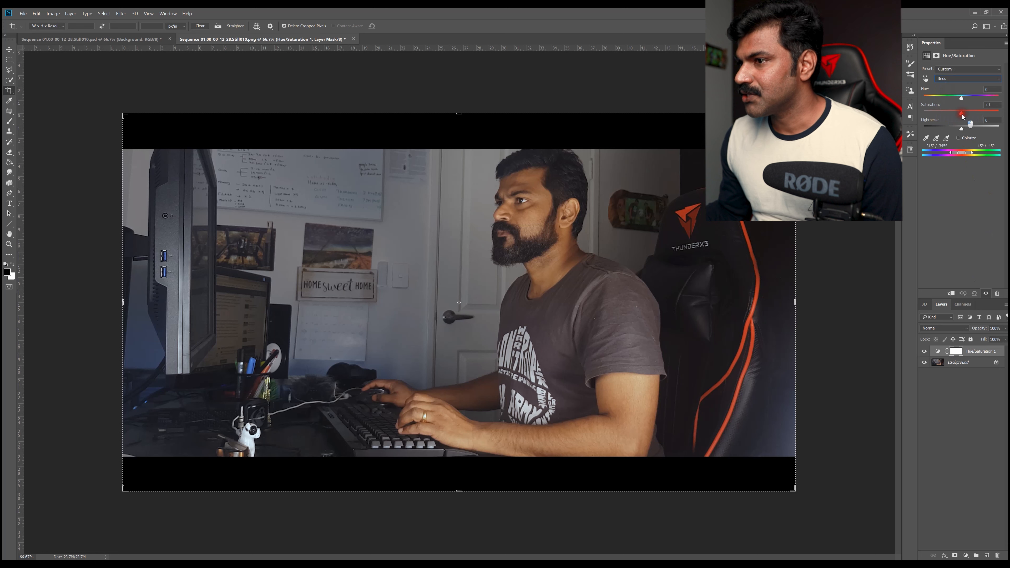
pyautogui.moveTo(963, 115); pyautogui.dragTo(937, 119)
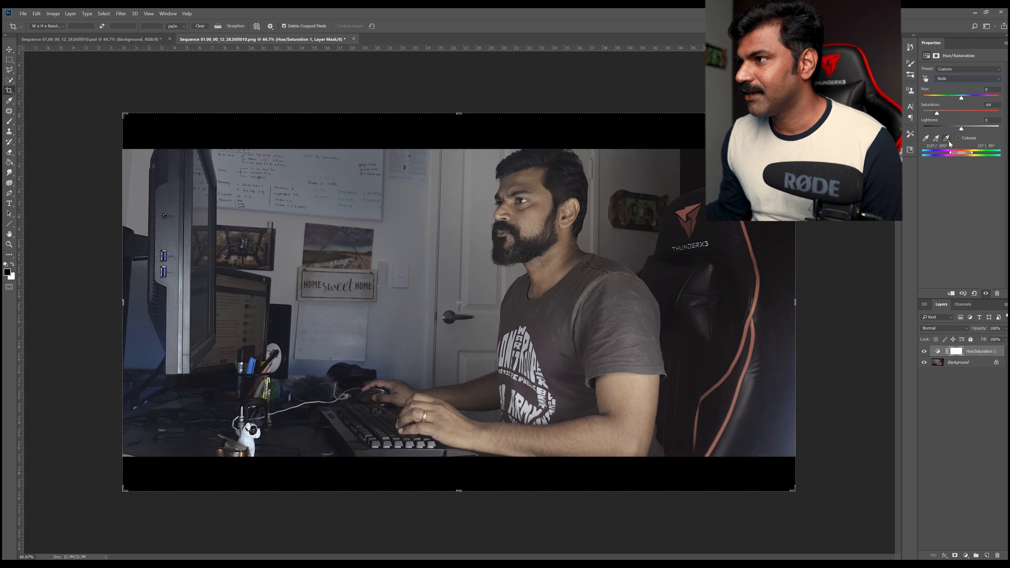
pyautogui.moveTo(936, 113)
pyautogui.mouseDown()
pyautogui.moveTo(958, 114)
pyautogui.moveTo(956, 130)
pyautogui.moveTo(941, 132)
pyautogui.mouseUp()
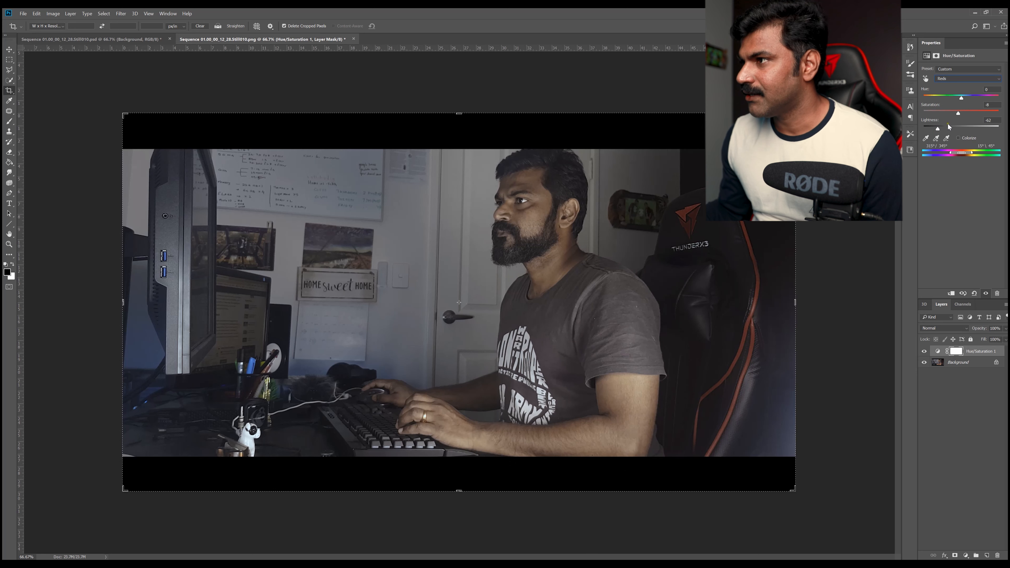
pyautogui.moveTo(947, 128); pyautogui.dragTo(958, 129)
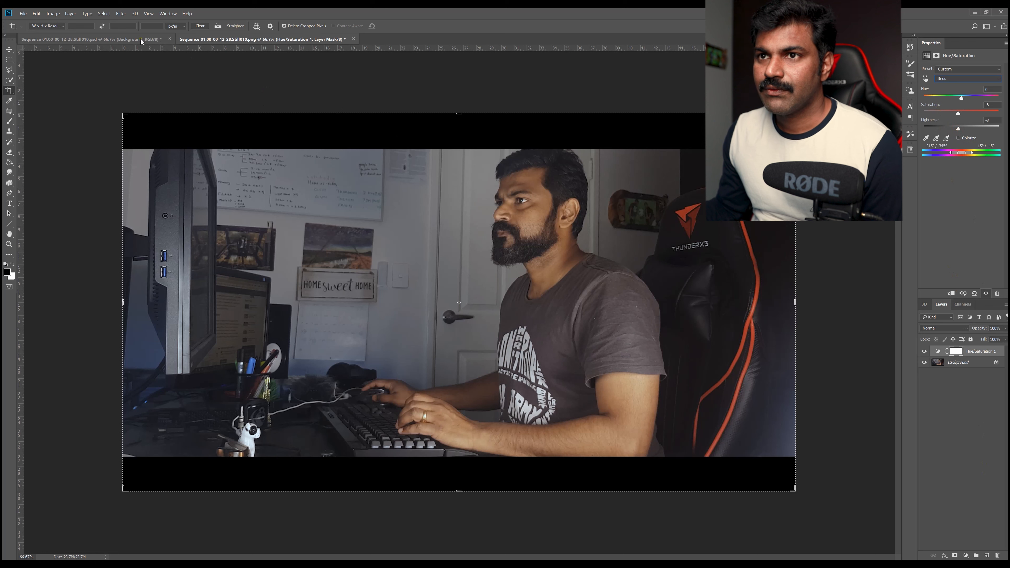
# Return to the PSD document, then show and select its Hue/Saturation 1 layer.
pyautogui.click(161, 41)
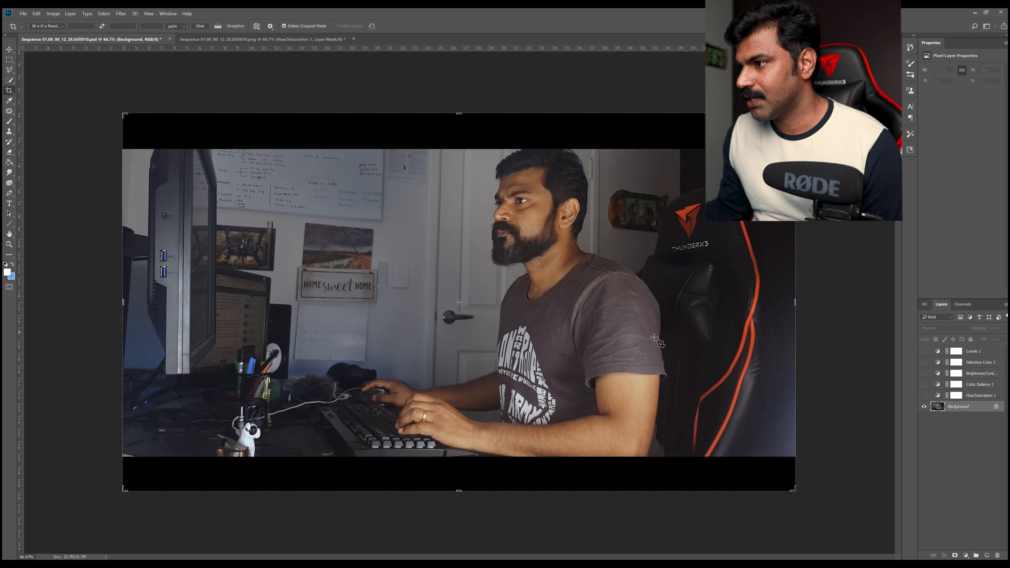
pyautogui.click(923, 395)
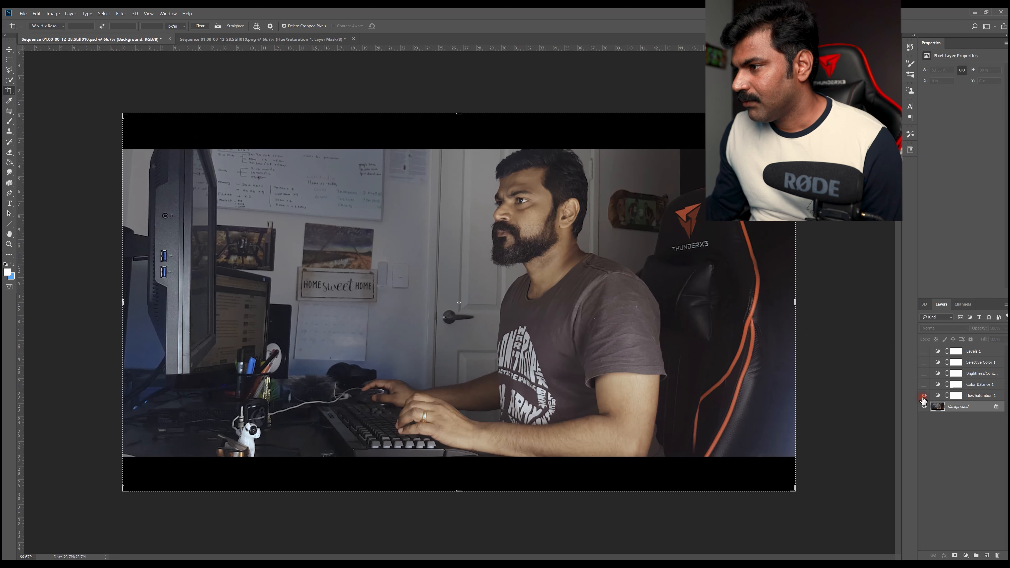
pyautogui.click(982, 396)
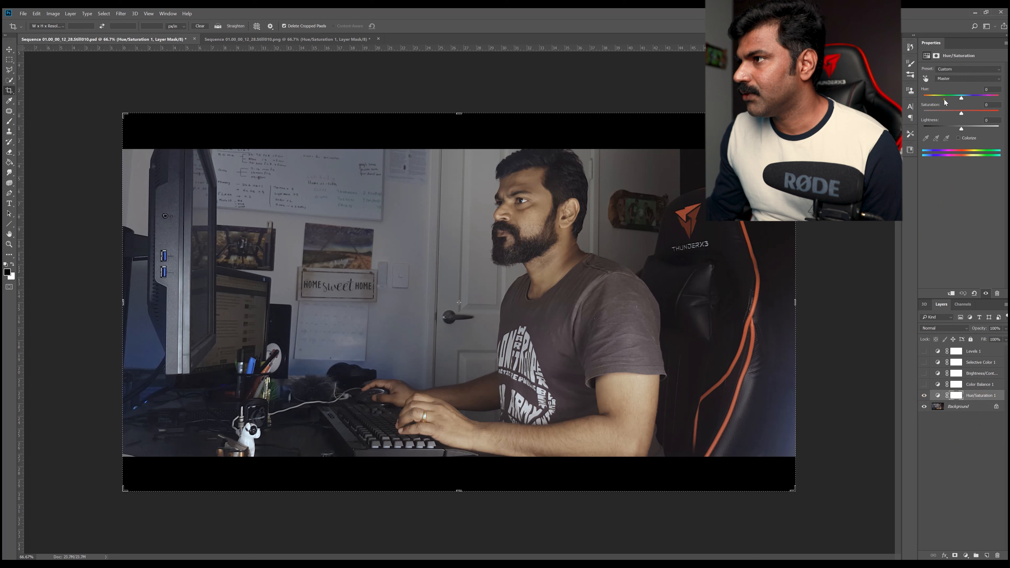
# View the Reds, Blues and Magentas settings of the Hue/Saturation 1 layer in turn.
pyautogui.click(949, 78)
pyautogui.click(948, 88)
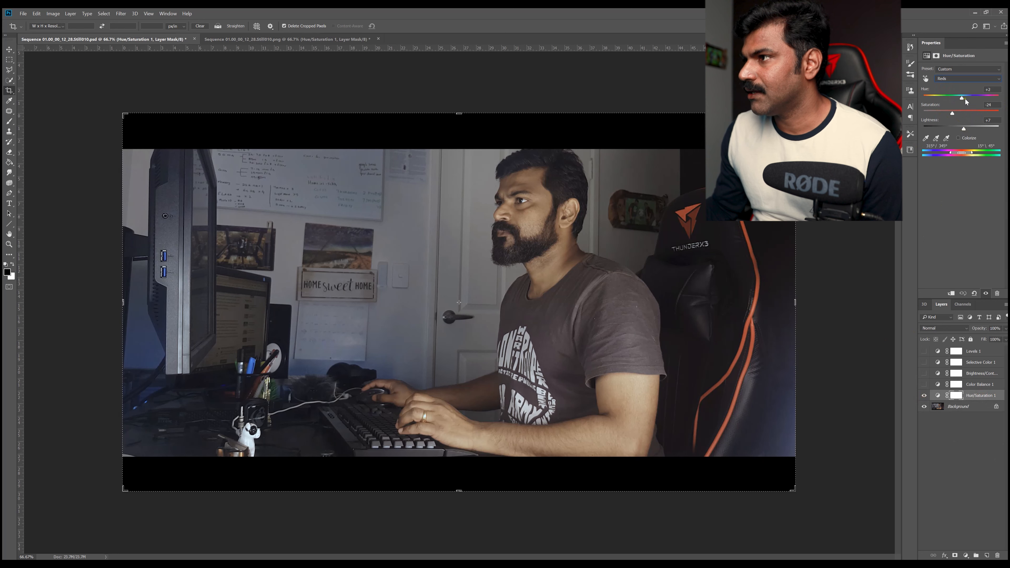
pyautogui.click(960, 79)
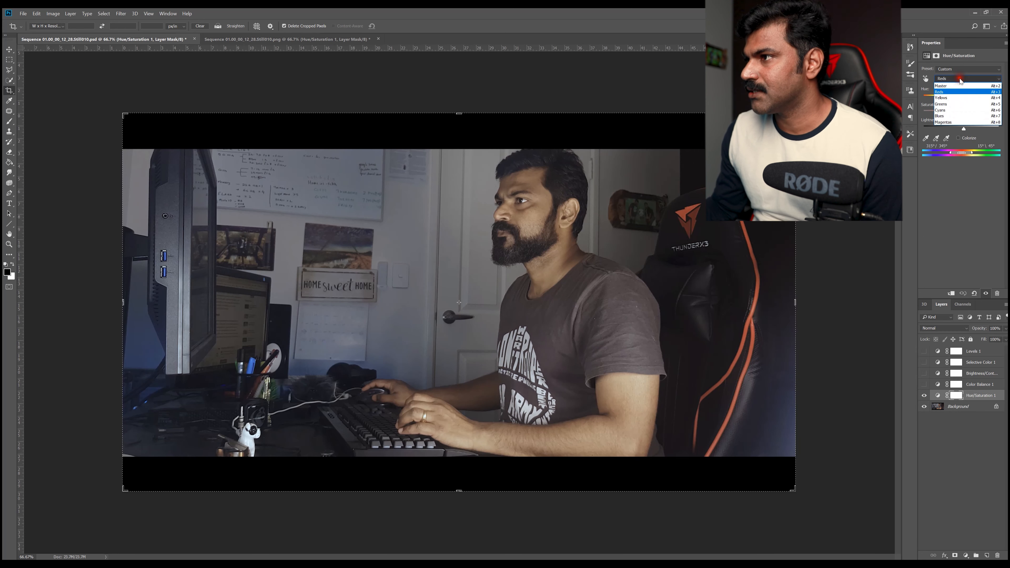
pyautogui.click(958, 117)
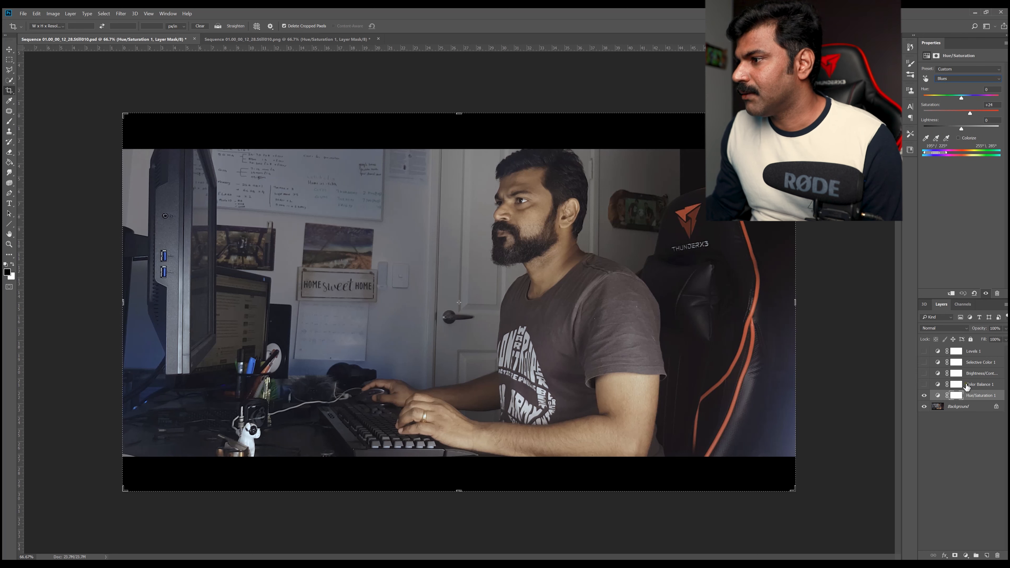
pyautogui.click(953, 78)
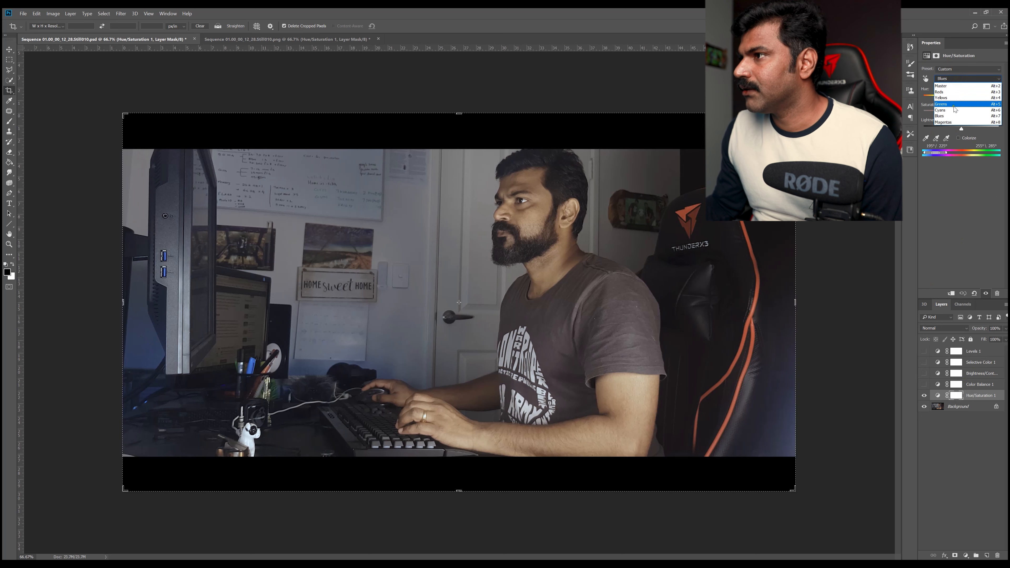
pyautogui.click(960, 122)
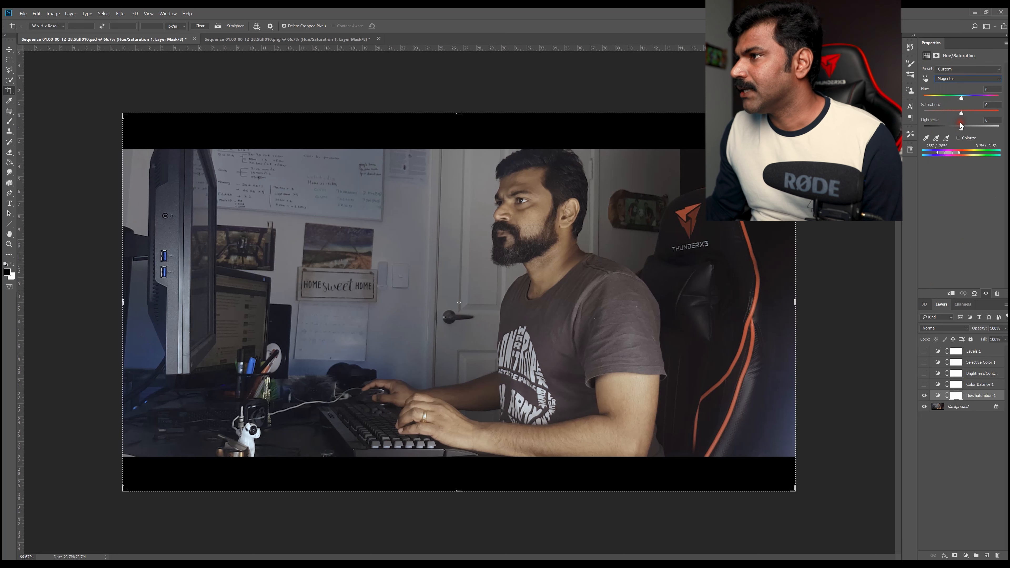
# Try lower and higher Lightness values for the Yellows range of Hue/Saturation 1, finishing at +50.
pyautogui.click(948, 79)
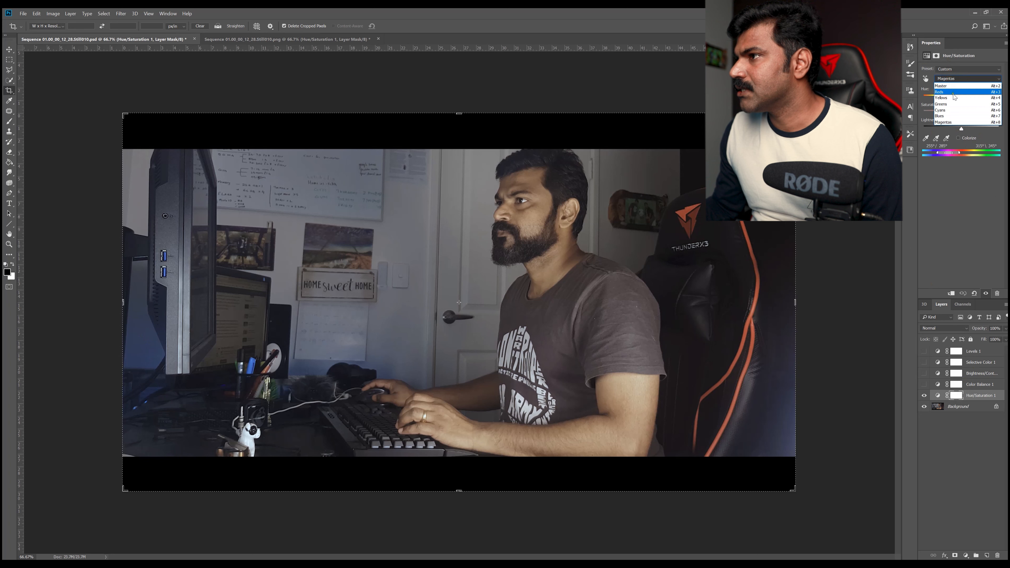
pyautogui.click(954, 94)
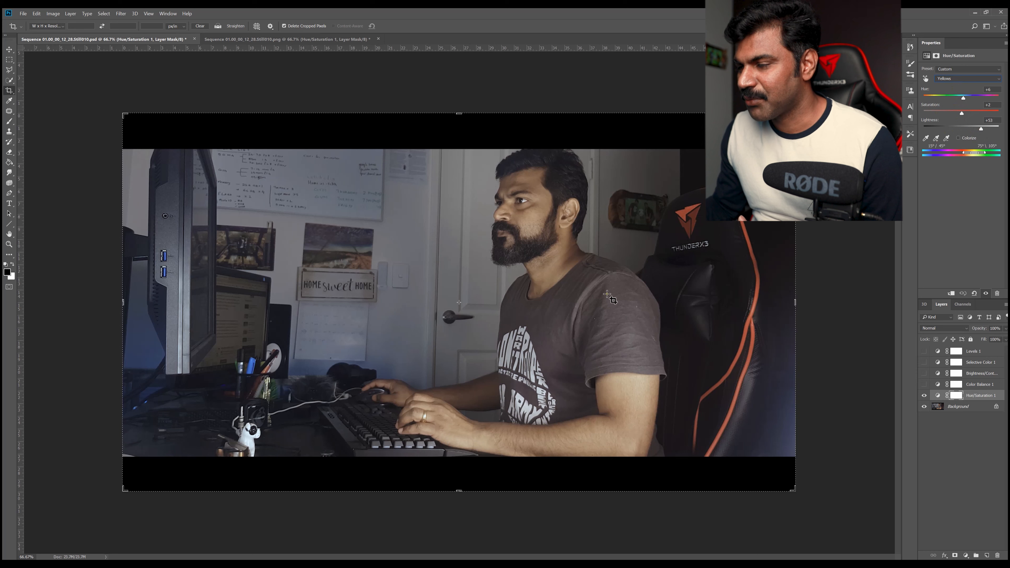
pyautogui.moveTo(981, 127); pyautogui.dragTo(975, 128)
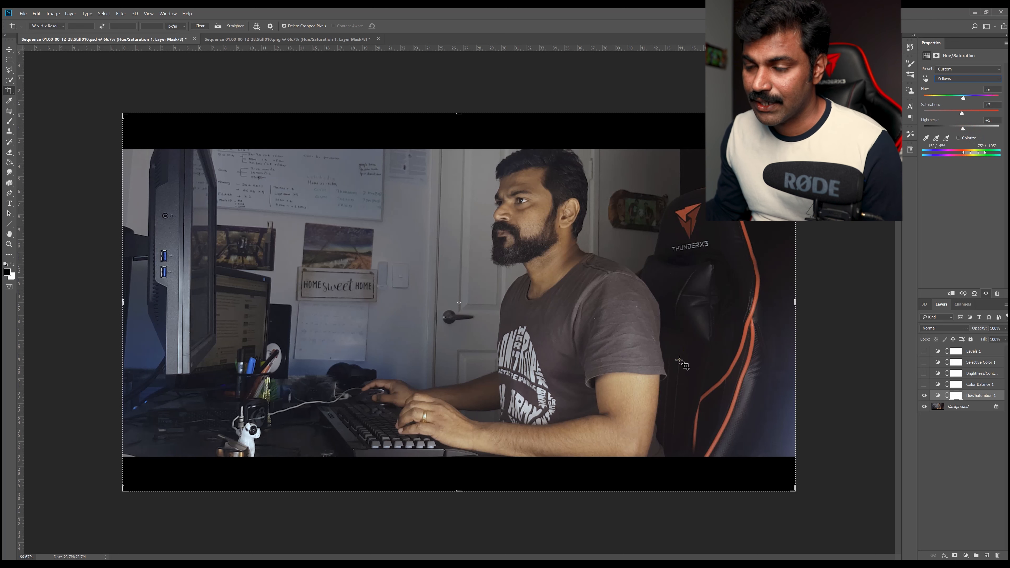
pyautogui.moveTo(962, 129); pyautogui.dragTo(961, 130)
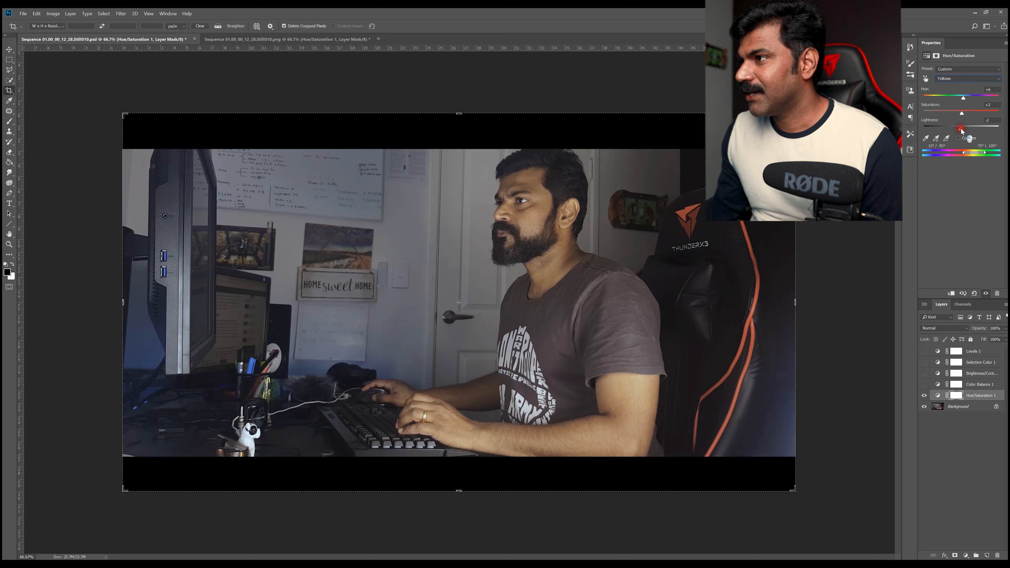
pyautogui.click(963, 75)
pyautogui.press('Escape')
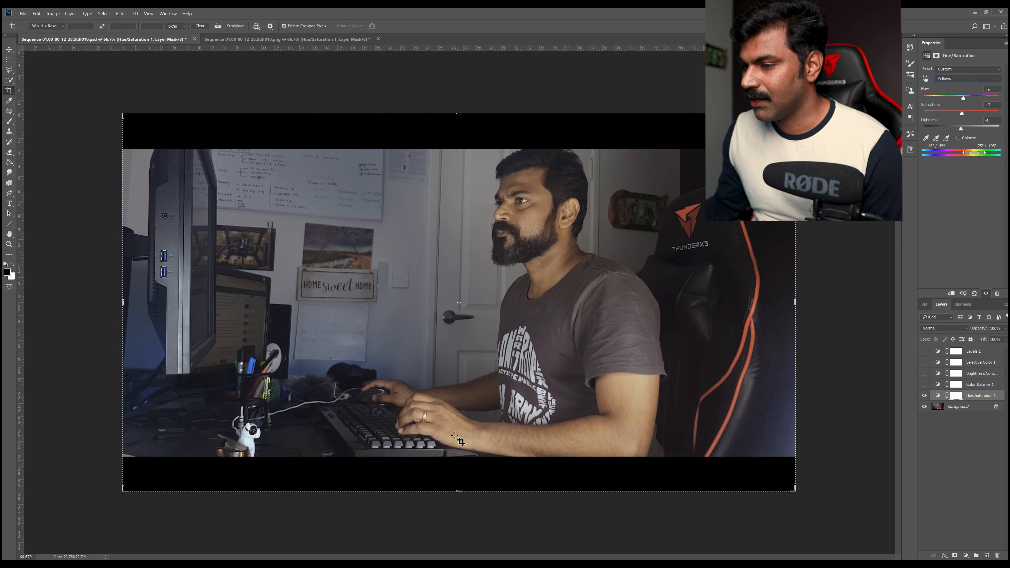
pyautogui.click(961, 130)
pyautogui.moveTo(963, 130); pyautogui.dragTo(980, 129)
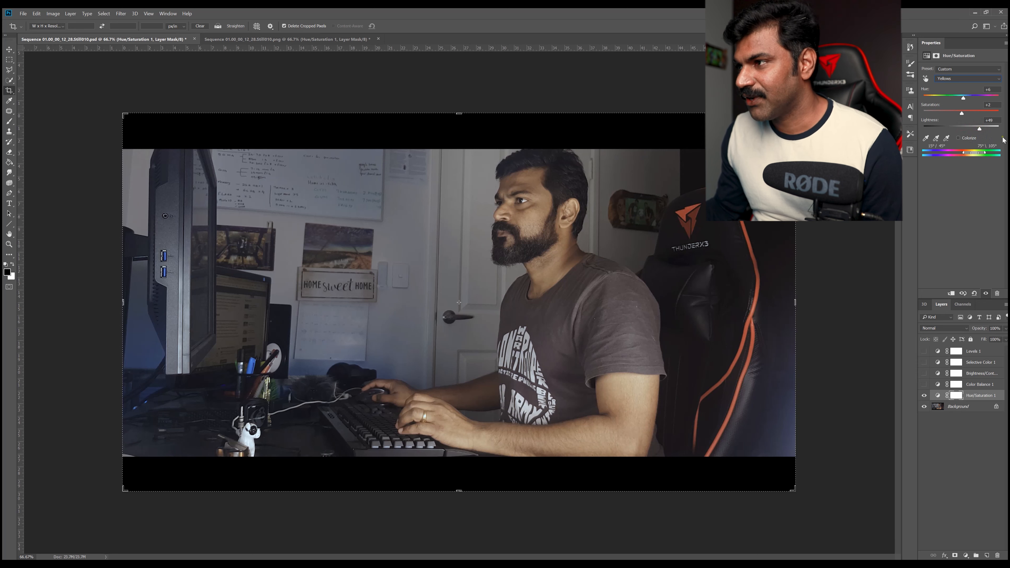
pyautogui.moveTo(984, 129)
pyautogui.mouseDown()
pyautogui.moveTo(975, 132)
pyautogui.moveTo(985, 130)
pyautogui.mouseUp()
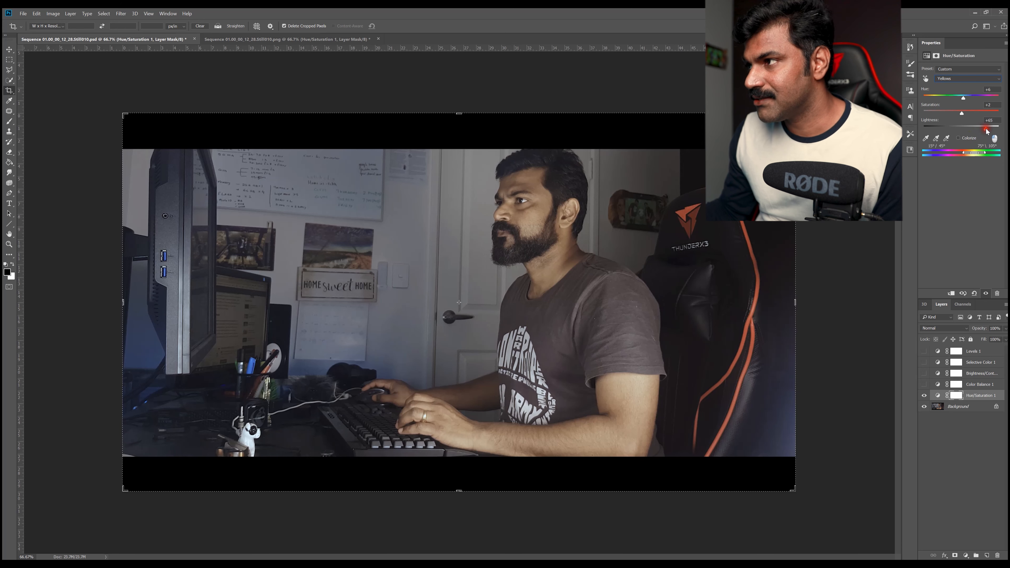
pyautogui.moveTo(984, 128); pyautogui.dragTo(980, 132)
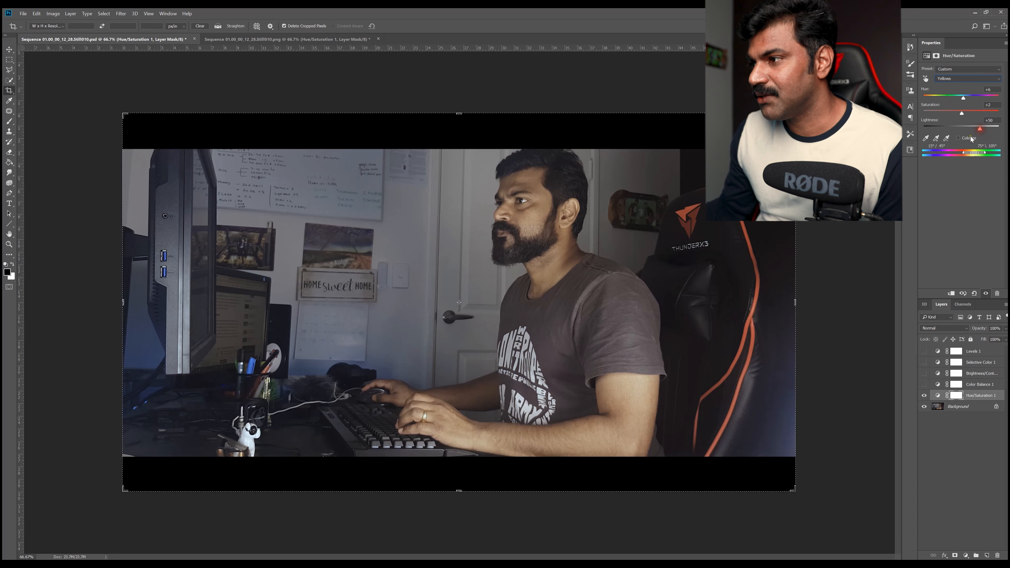
# Select Color Balance 1 and show the Color Balance, Brightness/Contrast, Selective Color and Levels adjustment layers.
pyautogui.click(970, 384)
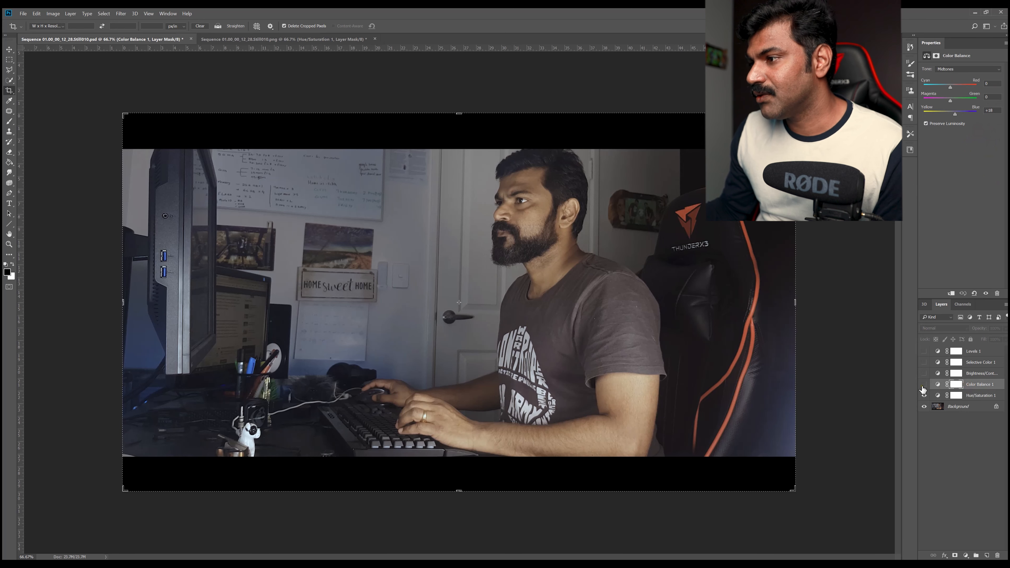
pyautogui.click(923, 386)
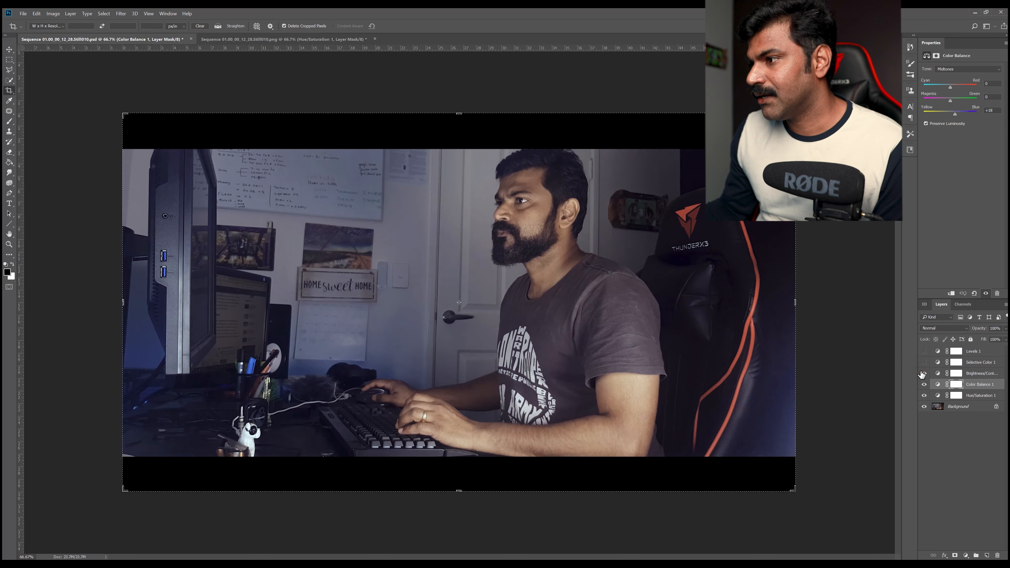
pyautogui.click(925, 363)
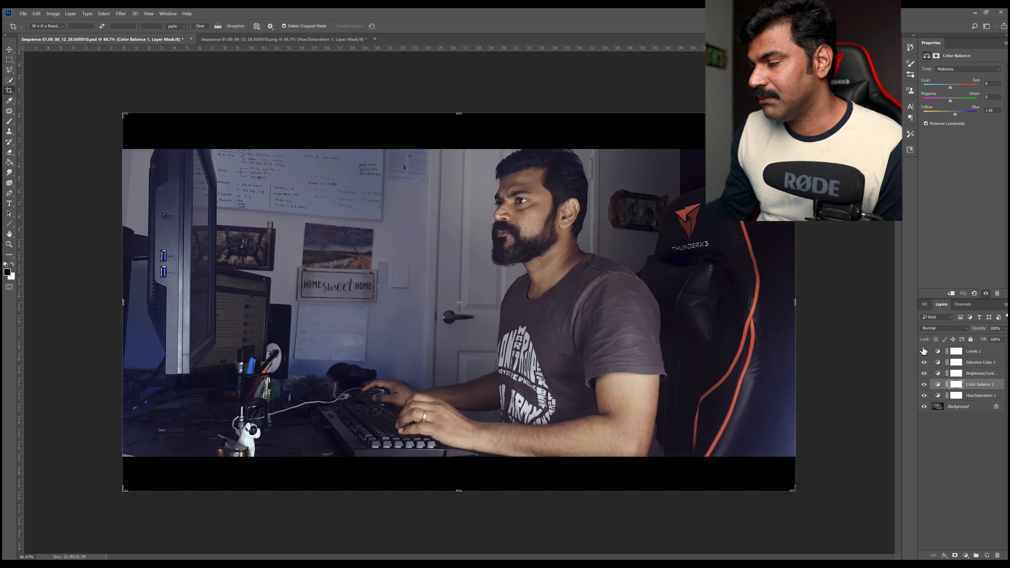
pyautogui.click(924, 351)
pyautogui.click(927, 362)
pyautogui.click(926, 362)
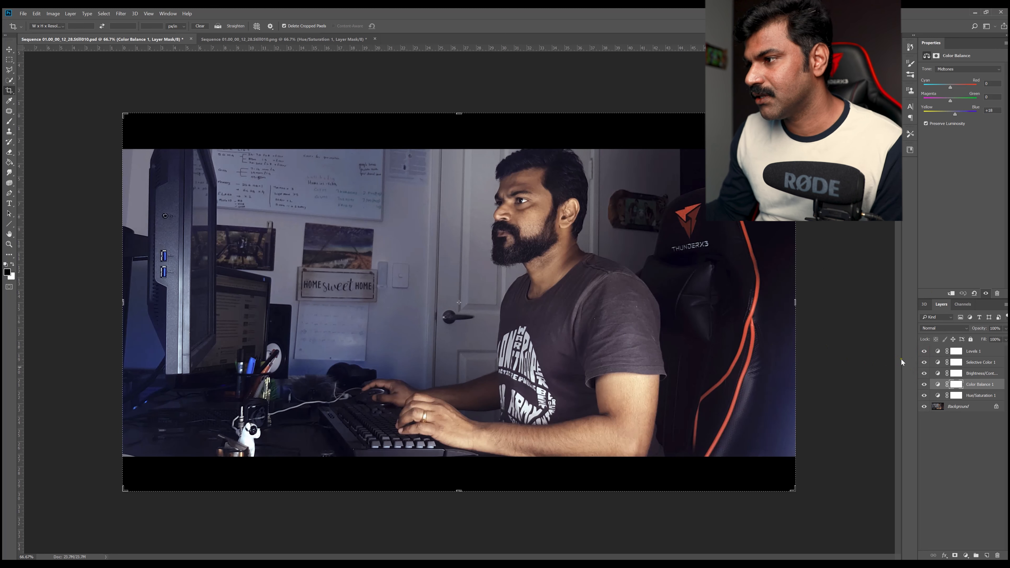
# Select the Levels 1 layer and compare the image with it hidden and shown.
pyautogui.click(975, 353)
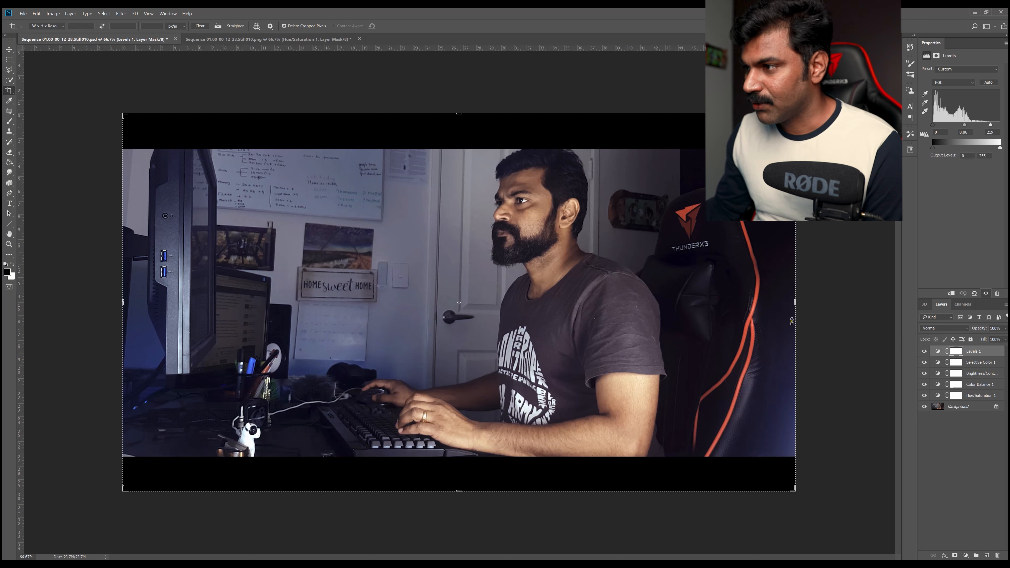
pyautogui.click(925, 352)
pyautogui.click(925, 351)
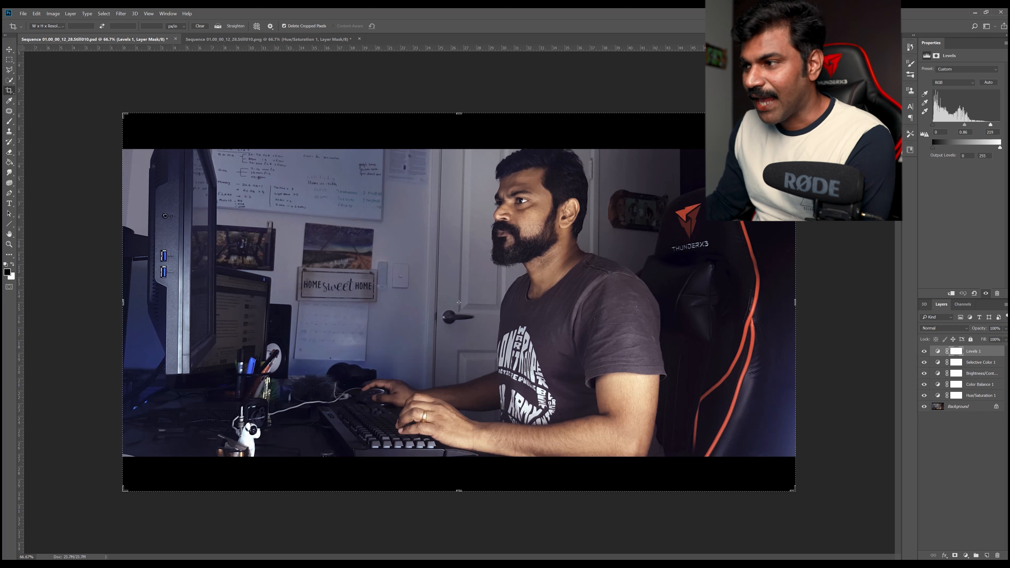
# Export the adjustment layers as a color lookup table in CUBE format with the file name My Lut F.
pyautogui.click(25, 14)
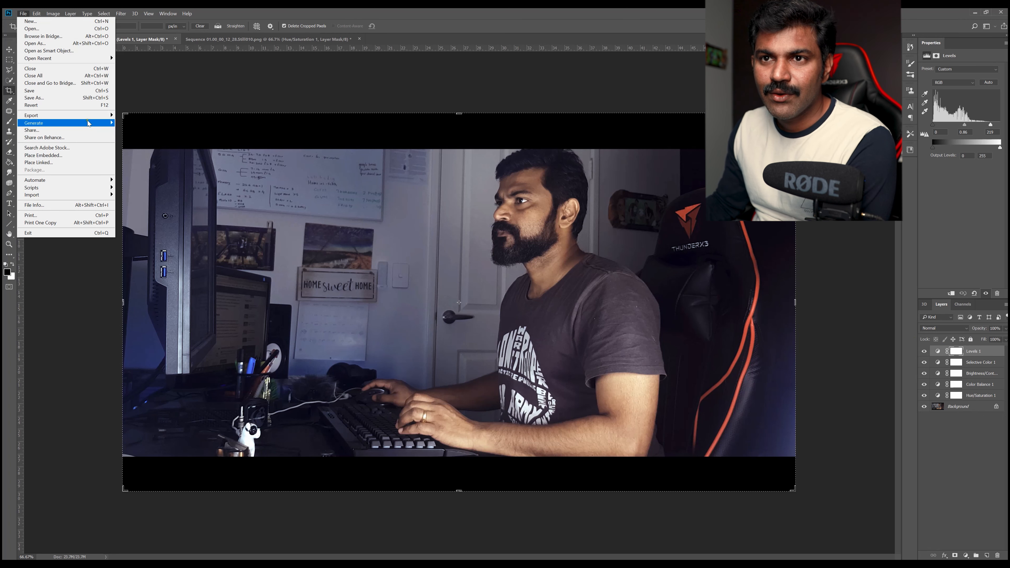
pyautogui.moveTo(92, 116)
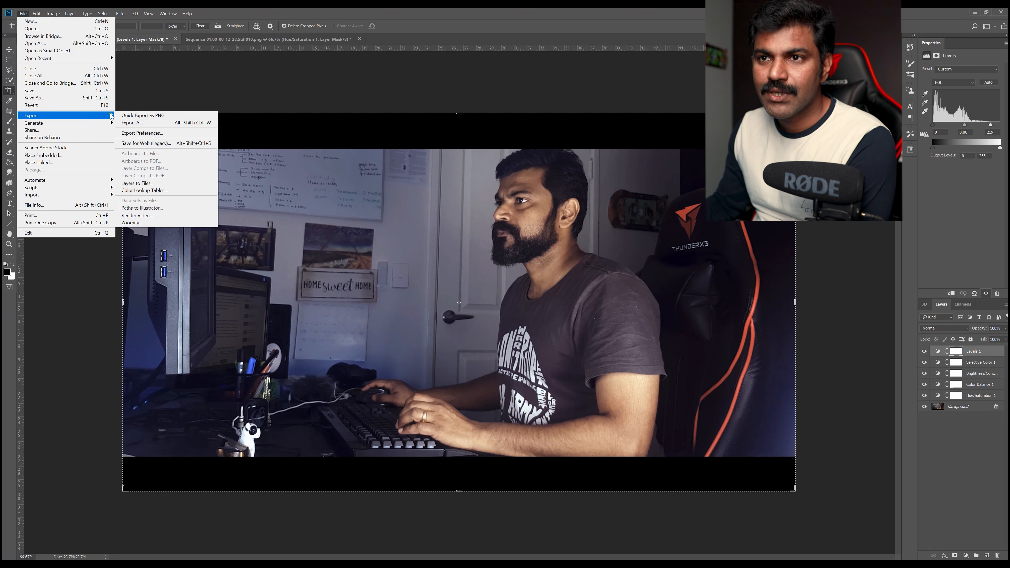
pyautogui.click(146, 193)
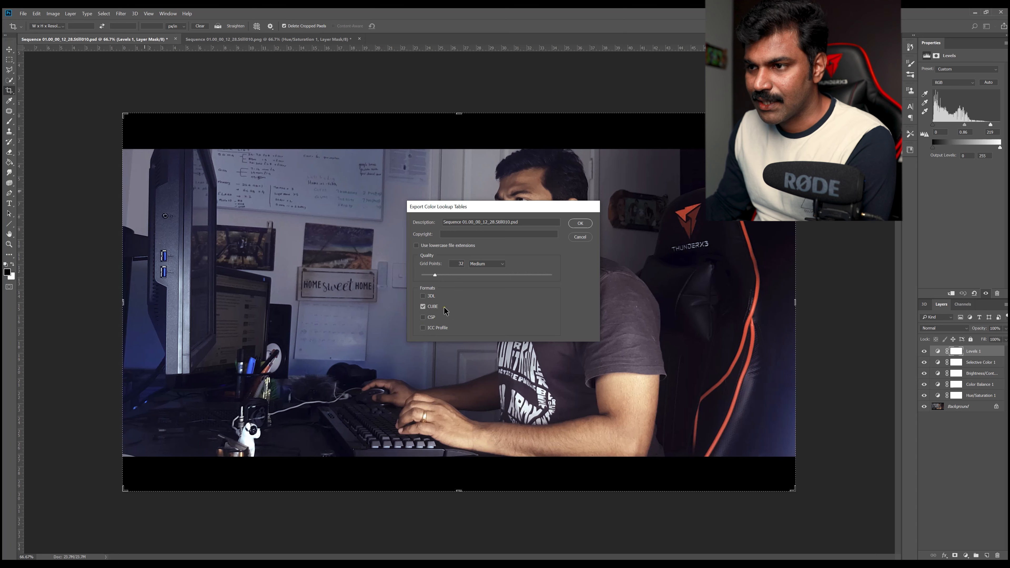
pyautogui.click(581, 224)
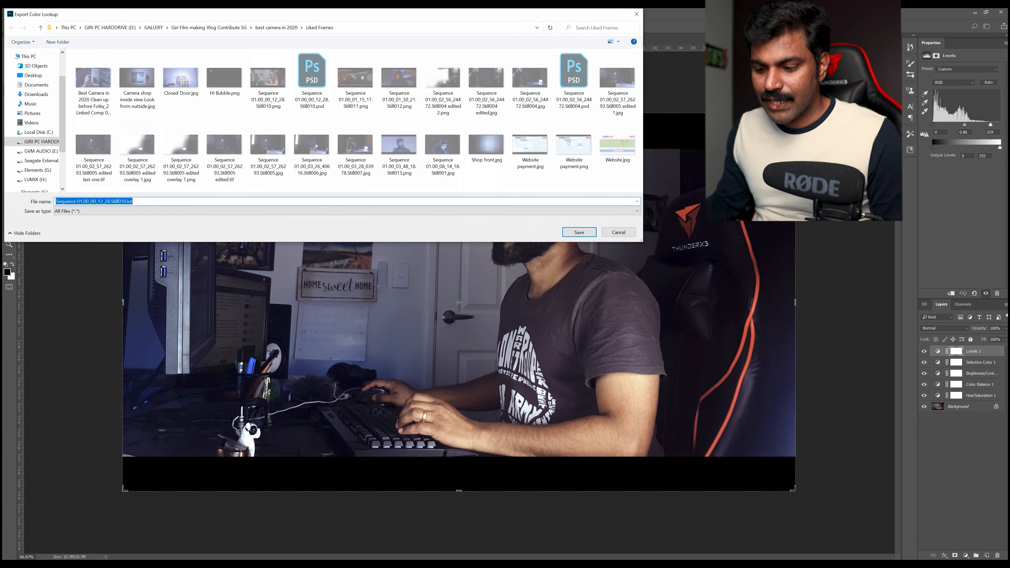
pyautogui.write('My Lut F')
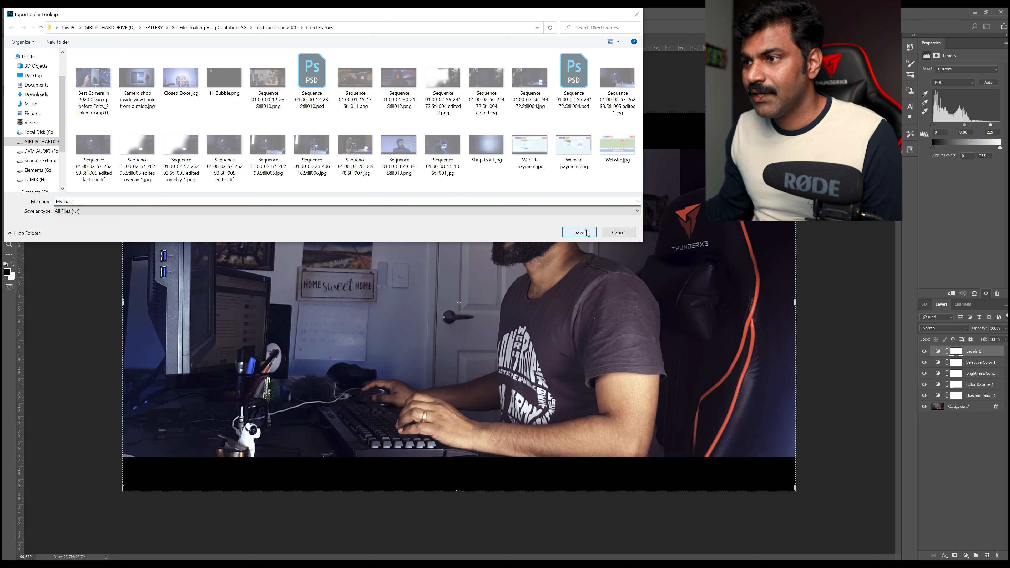
pyautogui.click(602, 232)
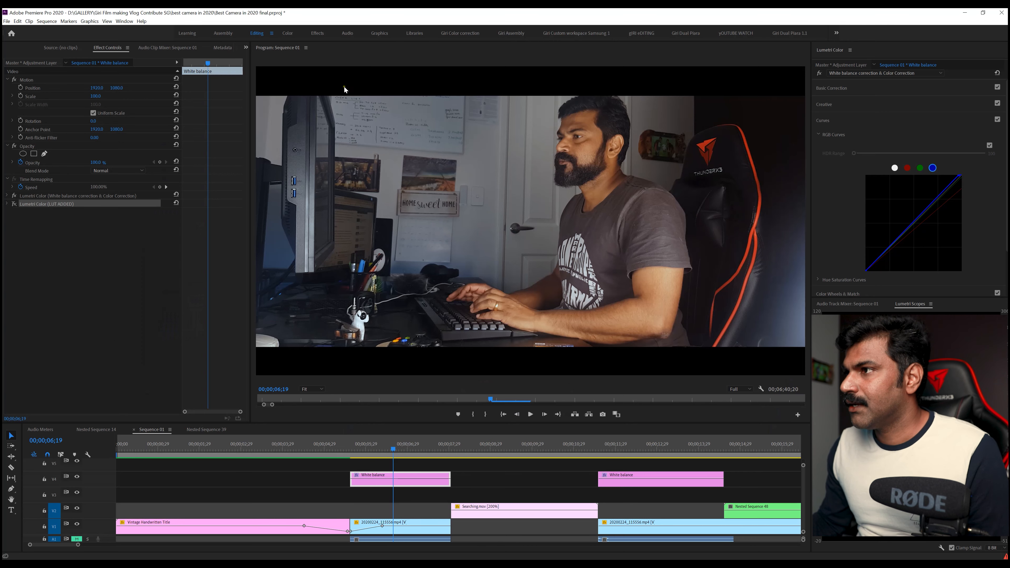
# Switch to Premiere Pro, enable the LUT ADDED Lumetri effect on the White balance adjustment layer and show its Creative settings.
pyautogui.click(14, 203)
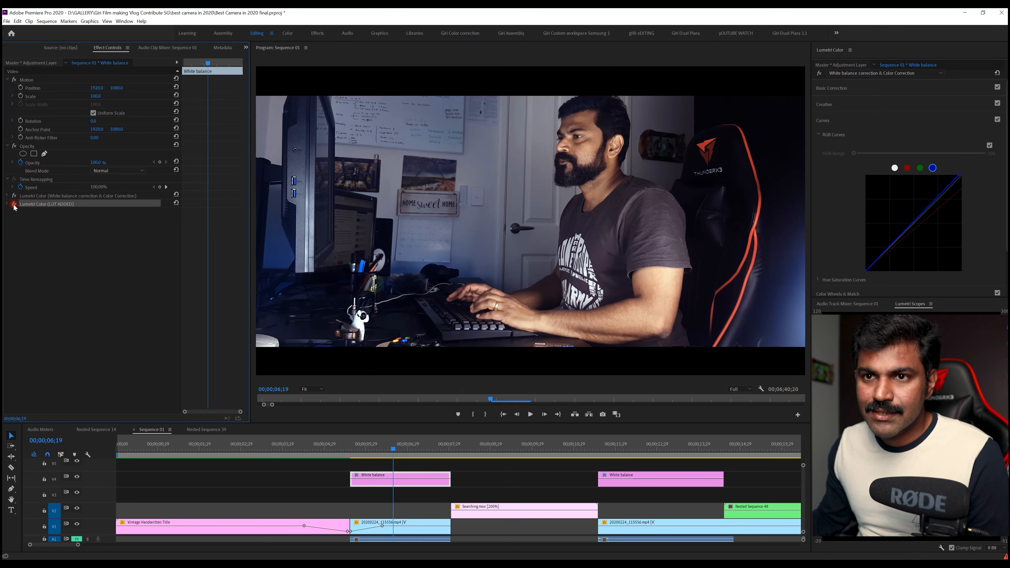
pyautogui.click(857, 105)
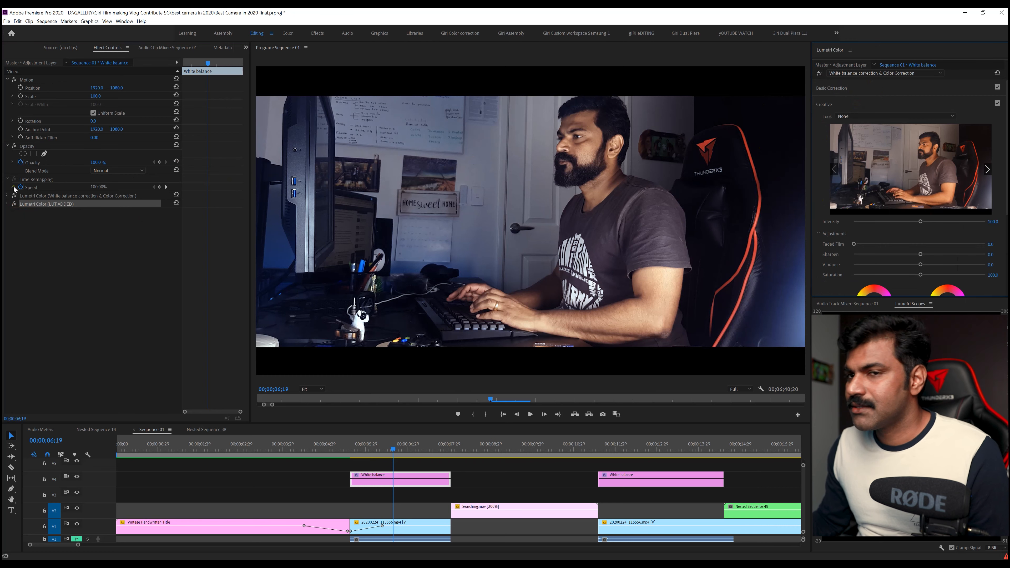
pyautogui.click(863, 73)
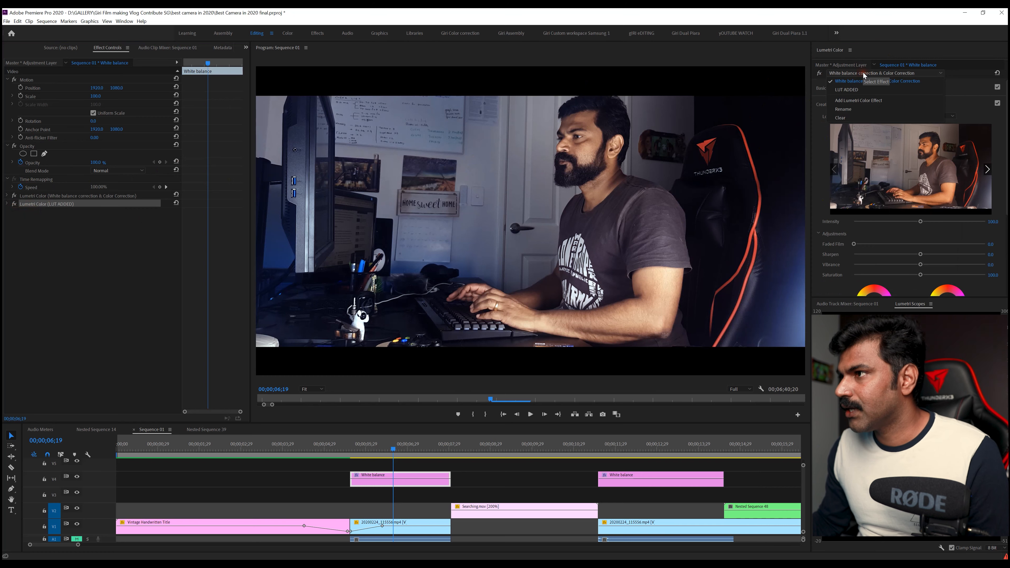
pyautogui.click(862, 90)
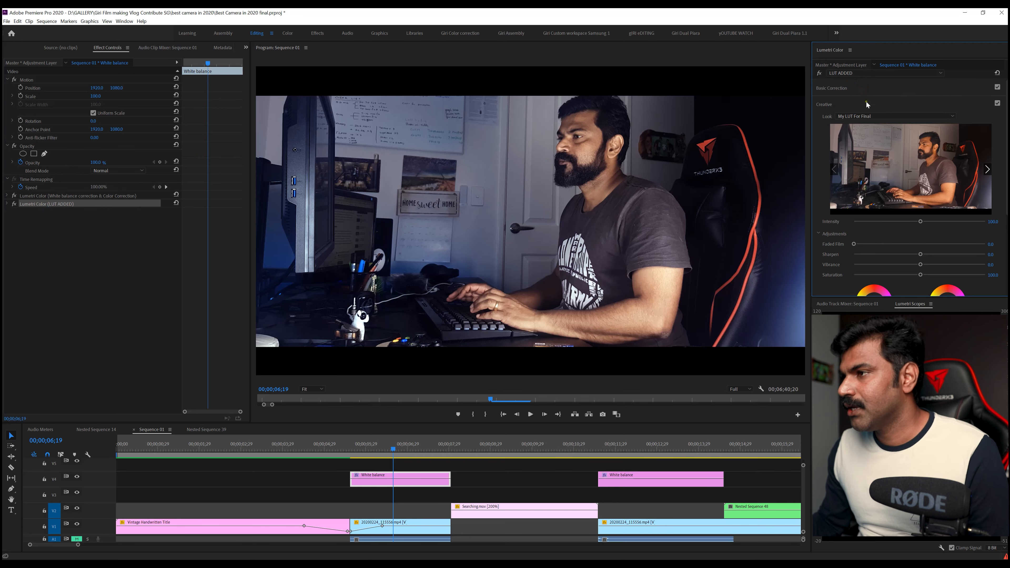
# Load My LUT For Final.CUBE as the Creative look of the LUT ADDED effect.
pyautogui.click(863, 117)
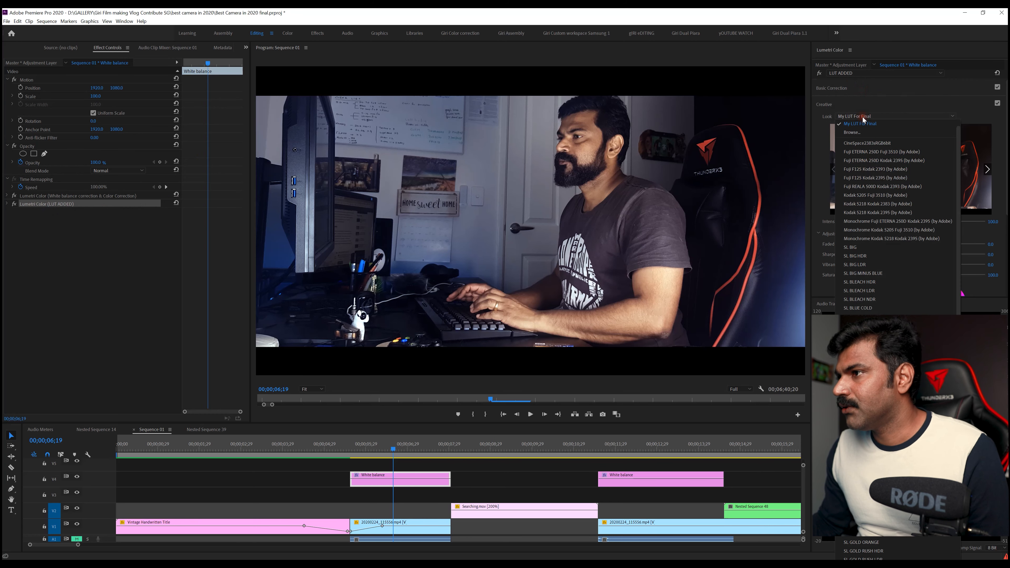
pyautogui.click(857, 136)
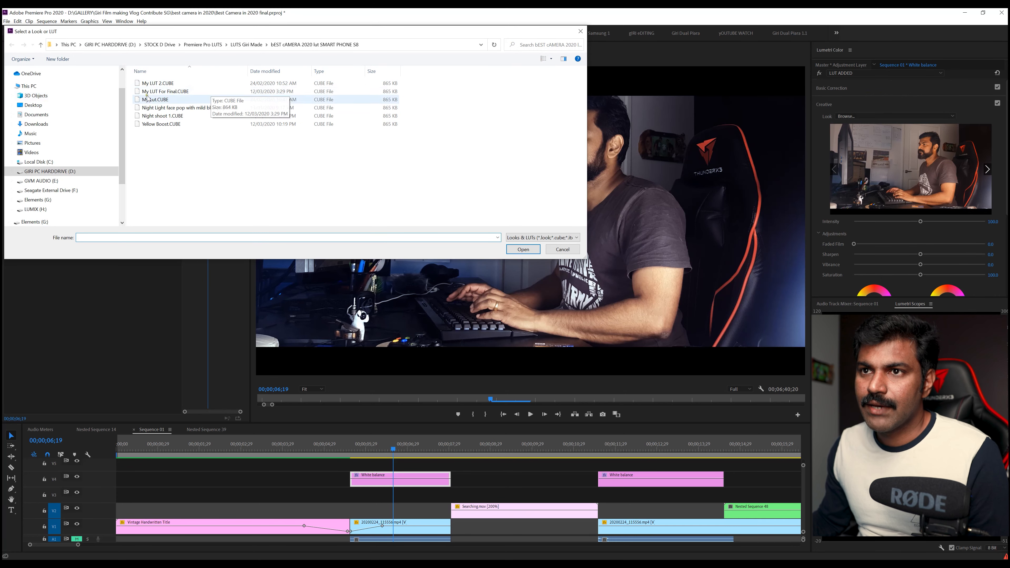
pyautogui.click(179, 91)
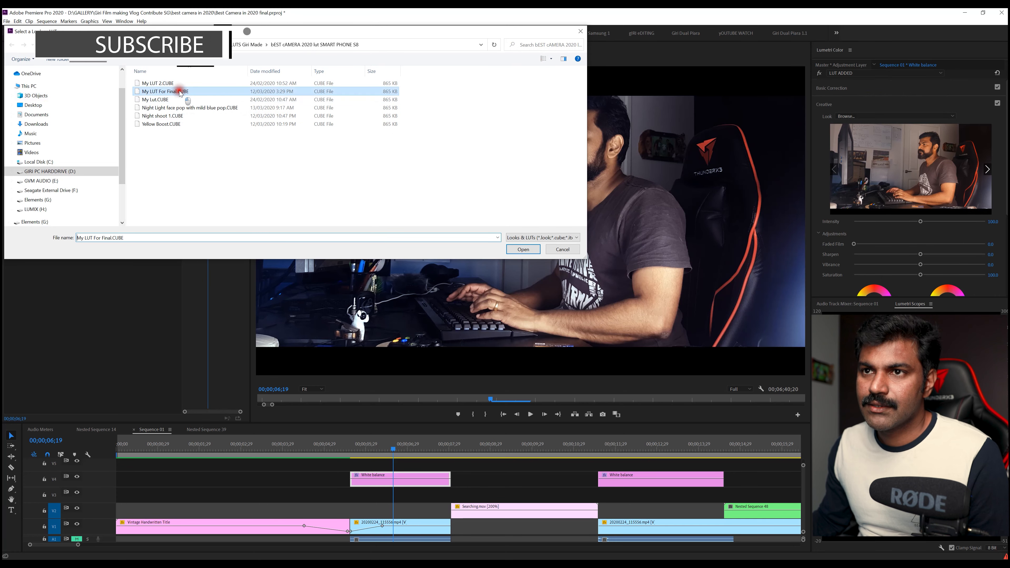
pyautogui.click(524, 249)
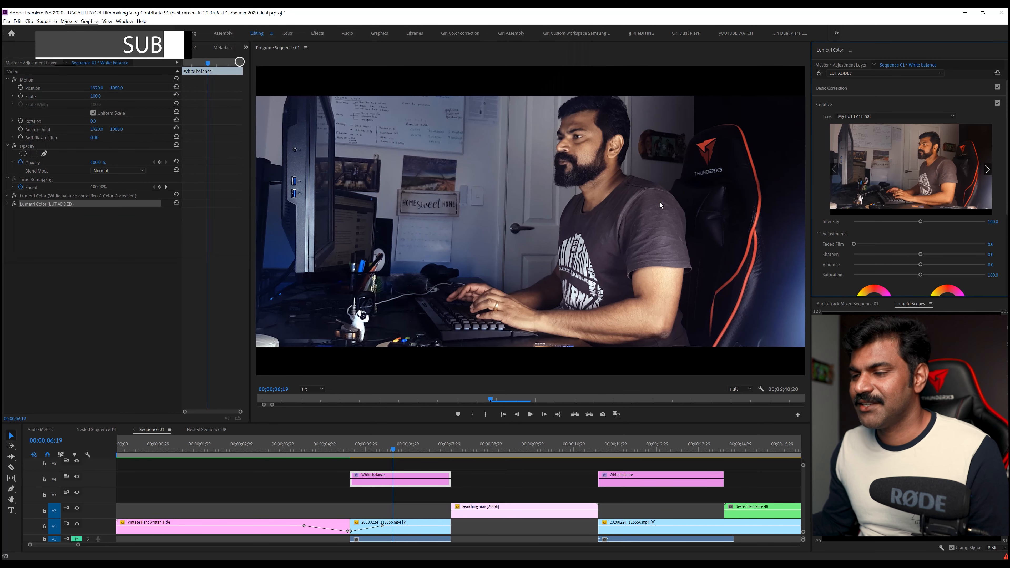
# Compare the clip with the LUT ADDED effect's Creative section disabled and enabled, leaving it enabled.
pyautogui.click(997, 103)
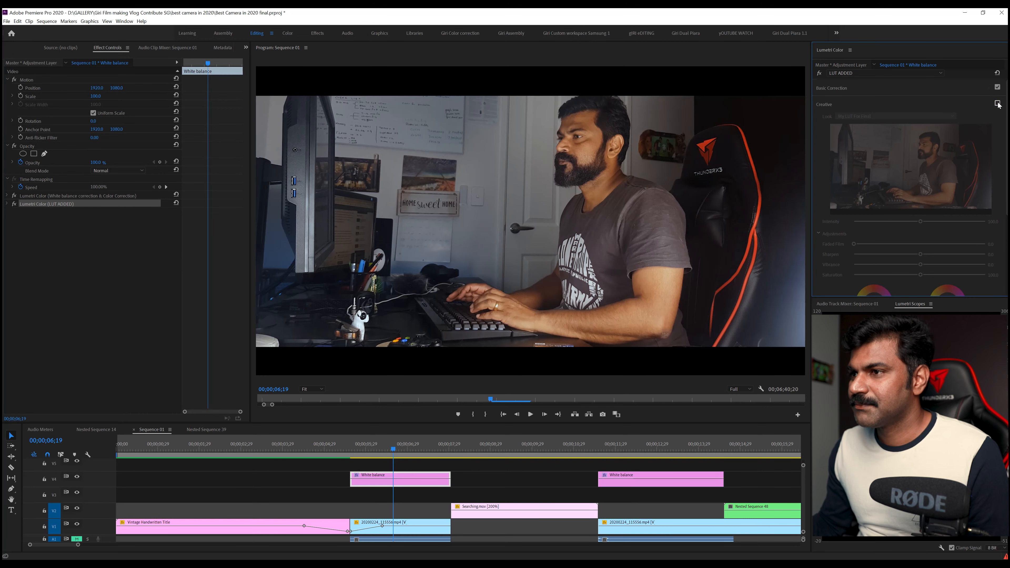
pyautogui.click(997, 104)
pyautogui.click(997, 103)
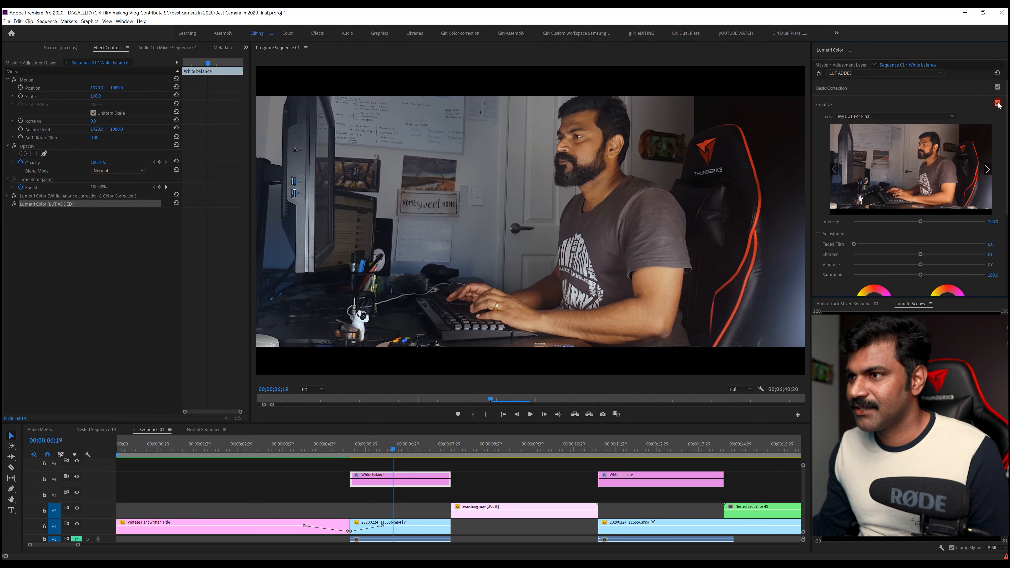
pyautogui.click(997, 103)
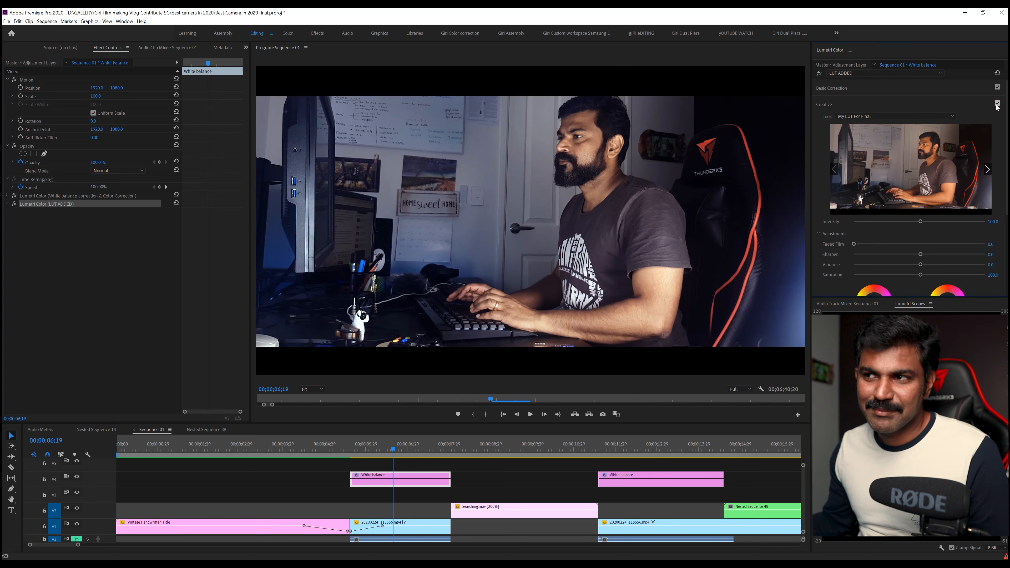
# Review other graded clips up to the night shot at 00;01;36;26 and select its White balance adjustment layer to view the look.
pyautogui.moveTo(607, 448); pyautogui.dragTo(729, 464)
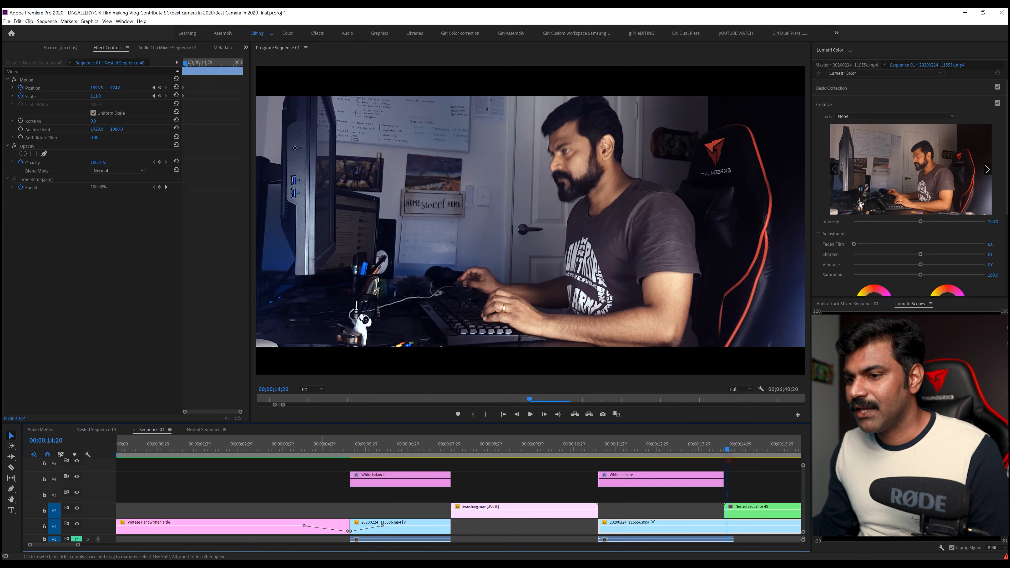
pyautogui.moveTo(78, 545); pyautogui.dragTo(247, 544)
pyautogui.click(232, 450)
pyautogui.moveTo(242, 455); pyautogui.dragTo(562, 449)
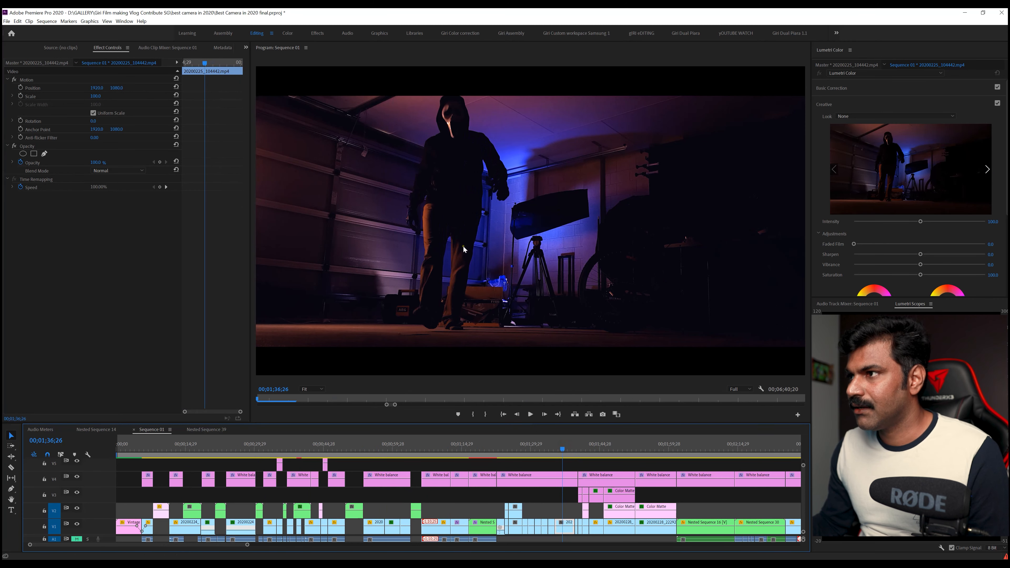
pyautogui.click(841, 74)
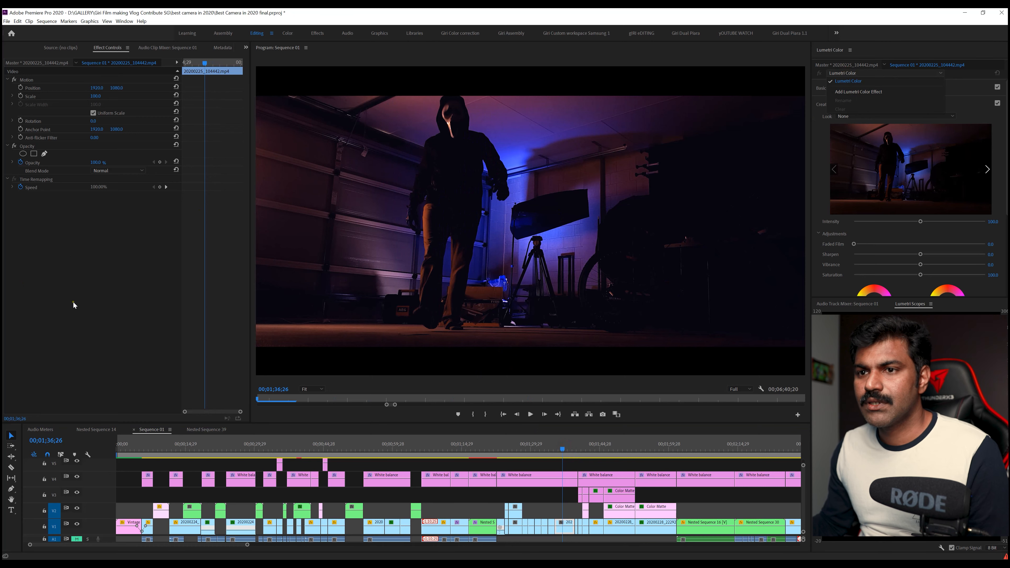
pyautogui.click(540, 479)
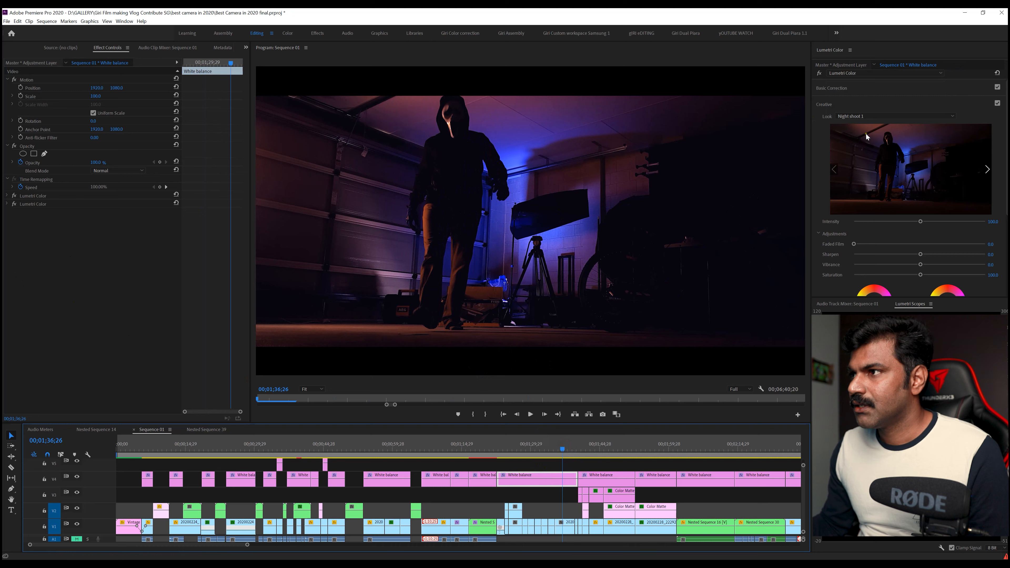